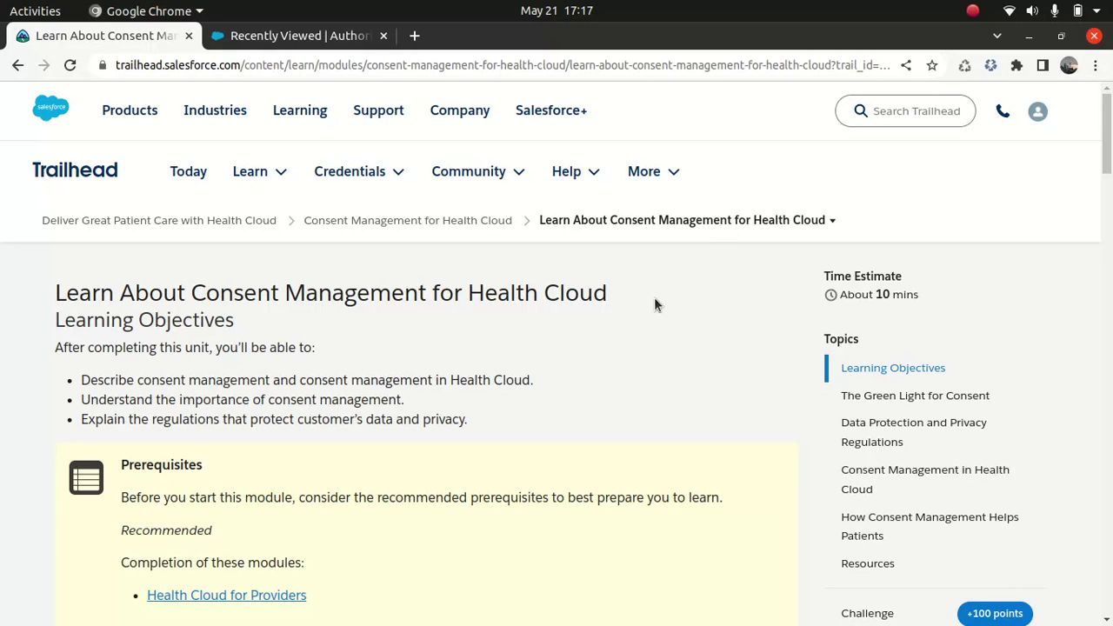
# - Scroll the consent management article down to the Data Protection and Privacy Regulations section
pyautogui.scroll(-2, 653, 307)
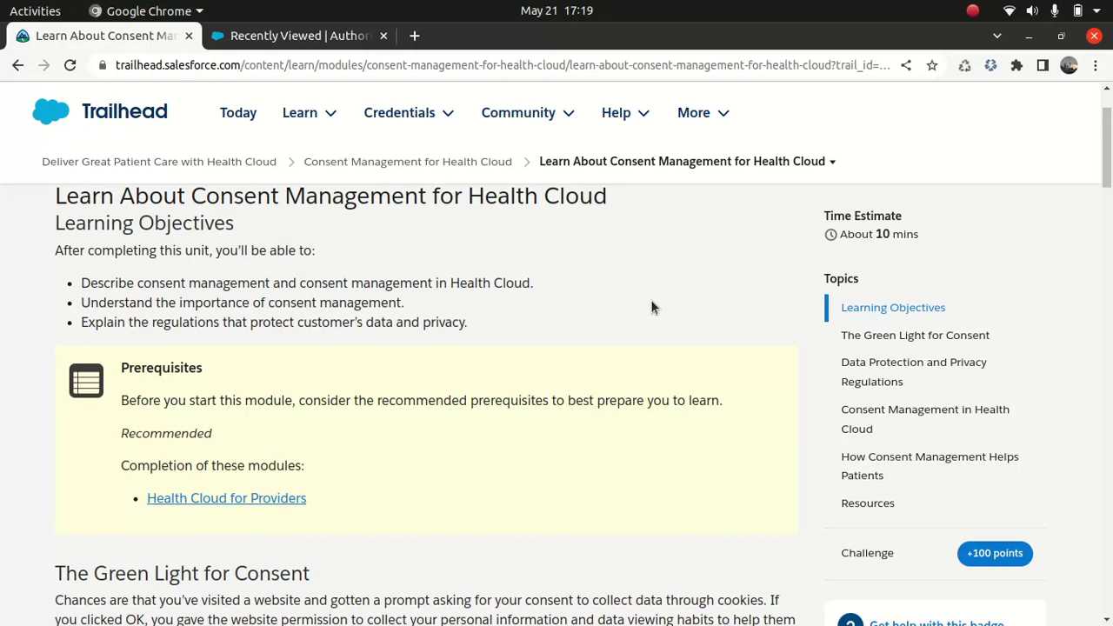
pyautogui.scroll(-8, 652, 307)
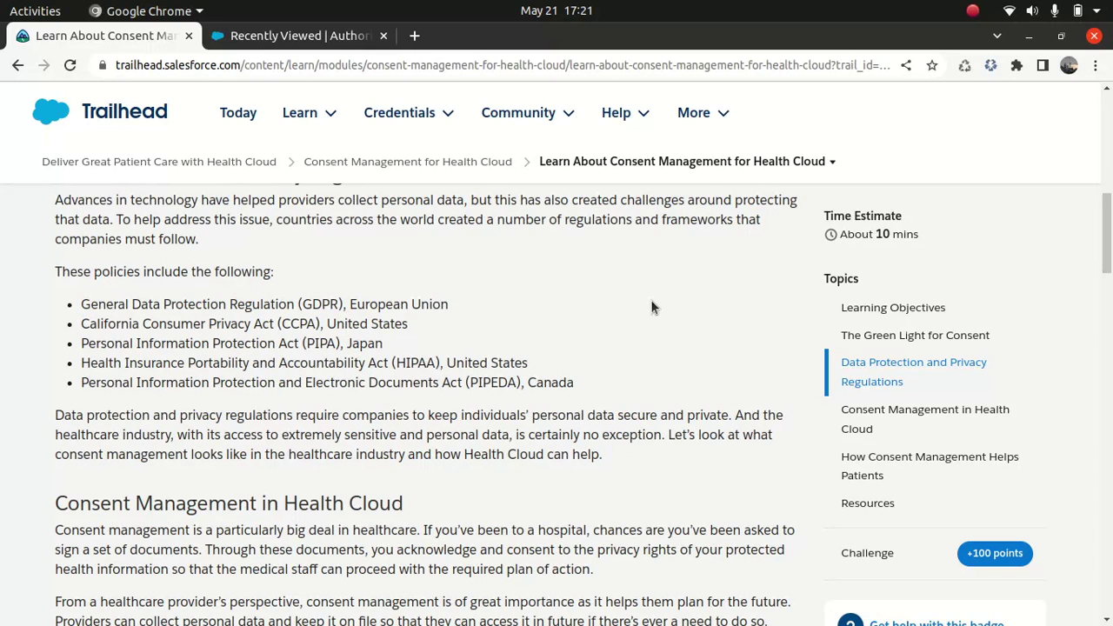
# - Scroll to the table of common patient requests, actions to take and considerations
pyautogui.scroll(-5, 654, 307)
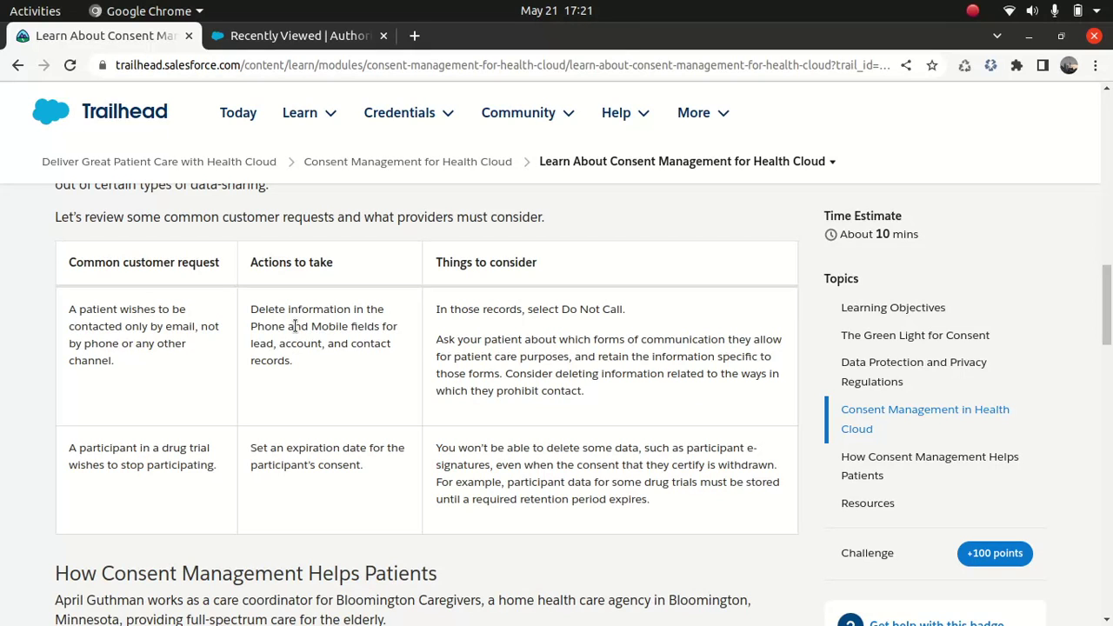
# - Open the Set Up Consent Management in Health Cloud unit and scroll to its consent object diagram and table
pyautogui.click(391, 162)
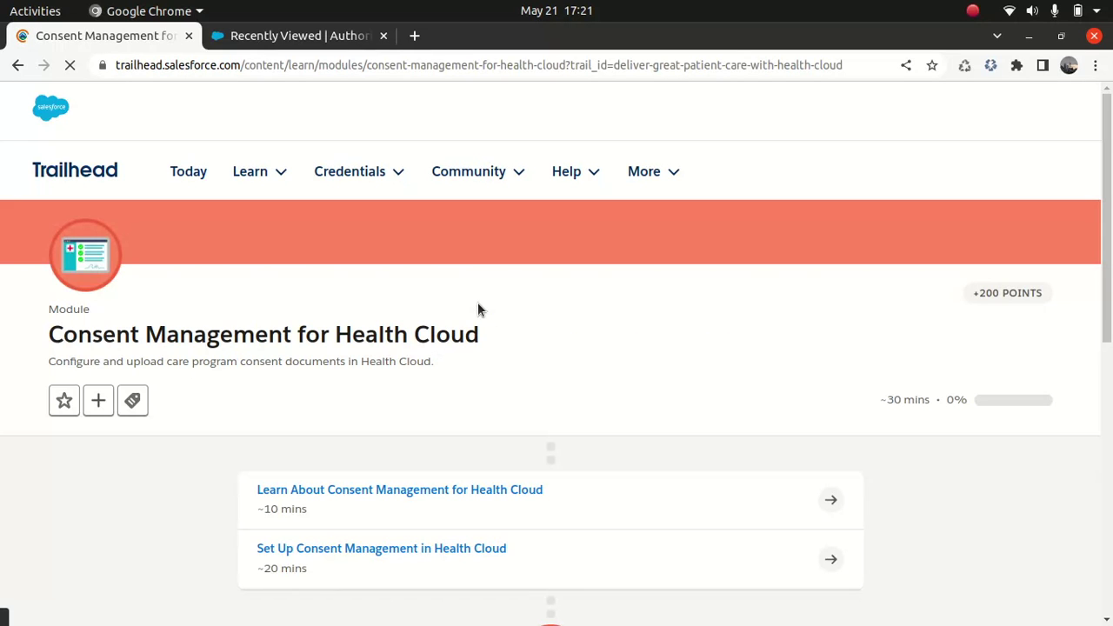
pyautogui.click(405, 551)
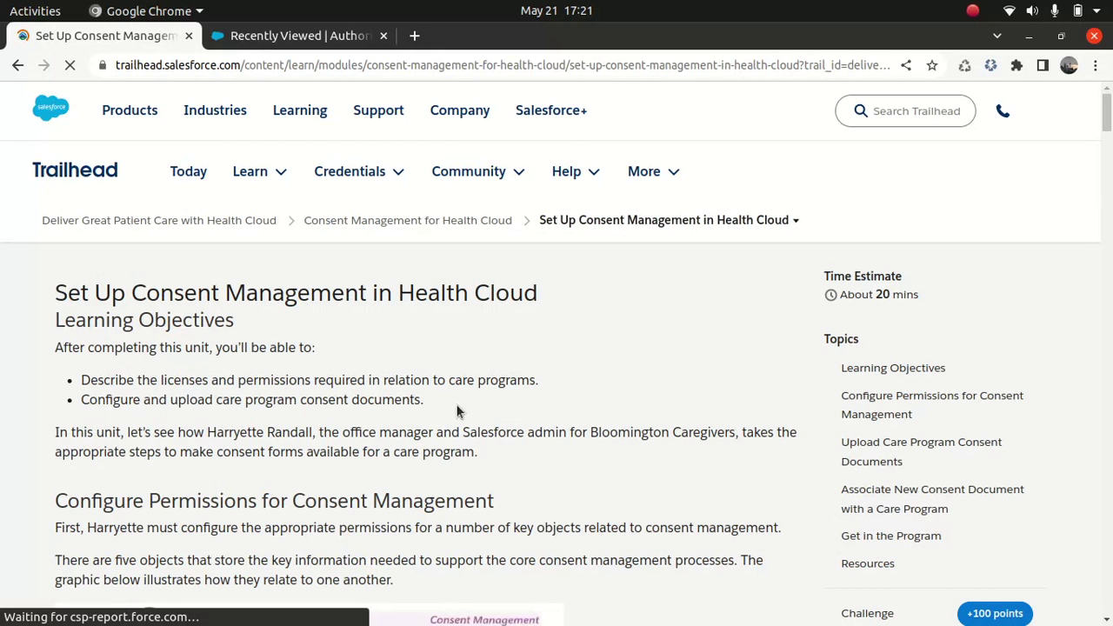
pyautogui.scroll(-5, 450, 404)
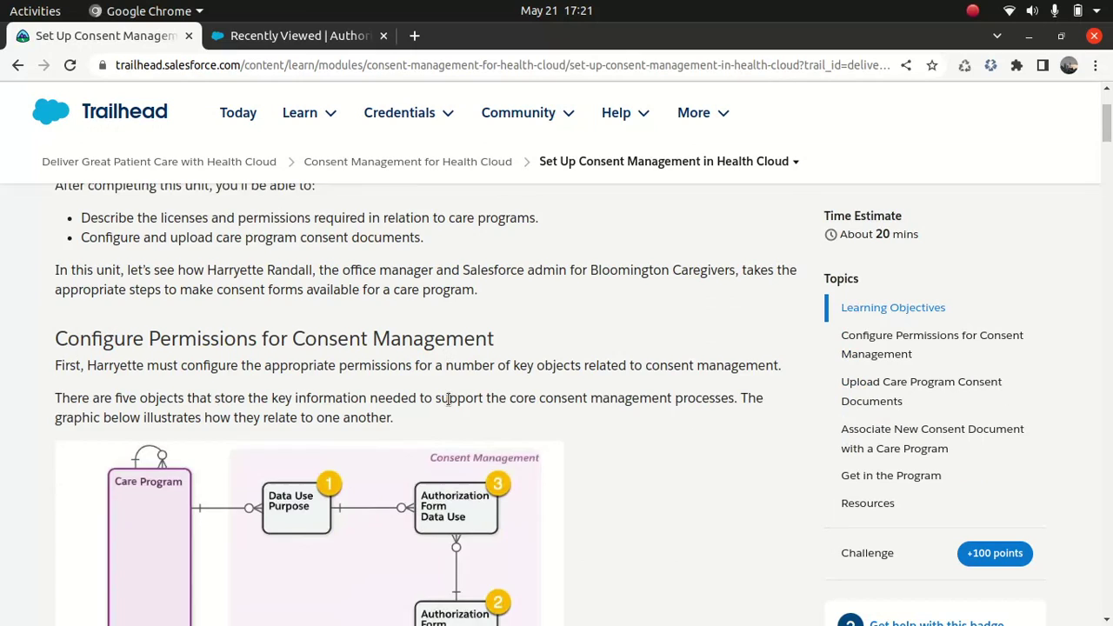
pyautogui.scroll(-1, 447, 404)
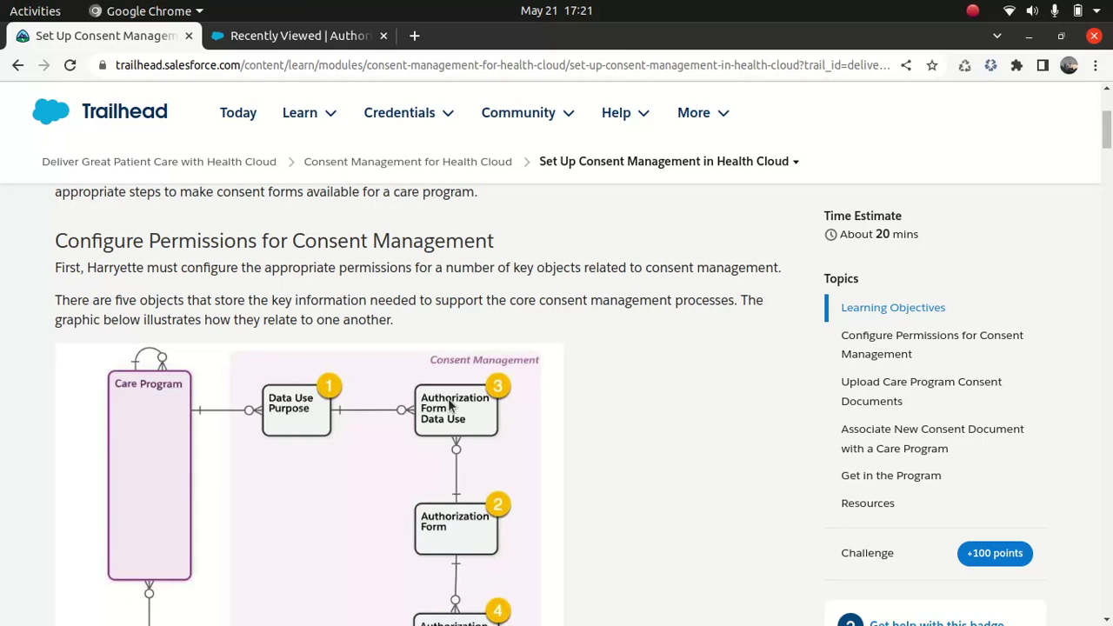
pyautogui.scroll(-3, 449, 406)
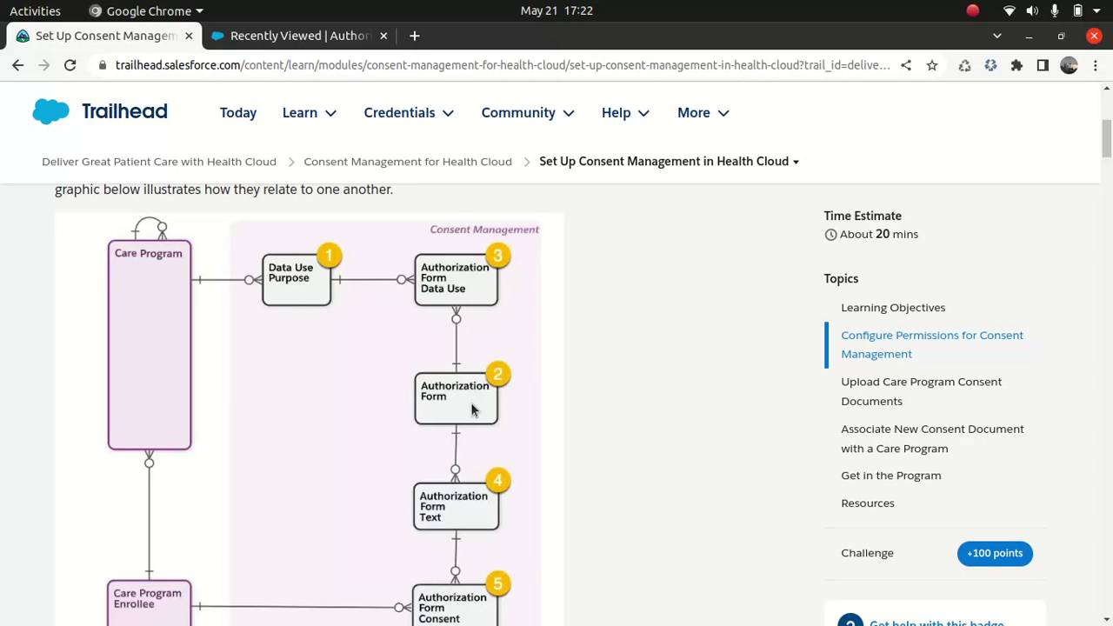
pyautogui.scroll(-1, 473, 410)
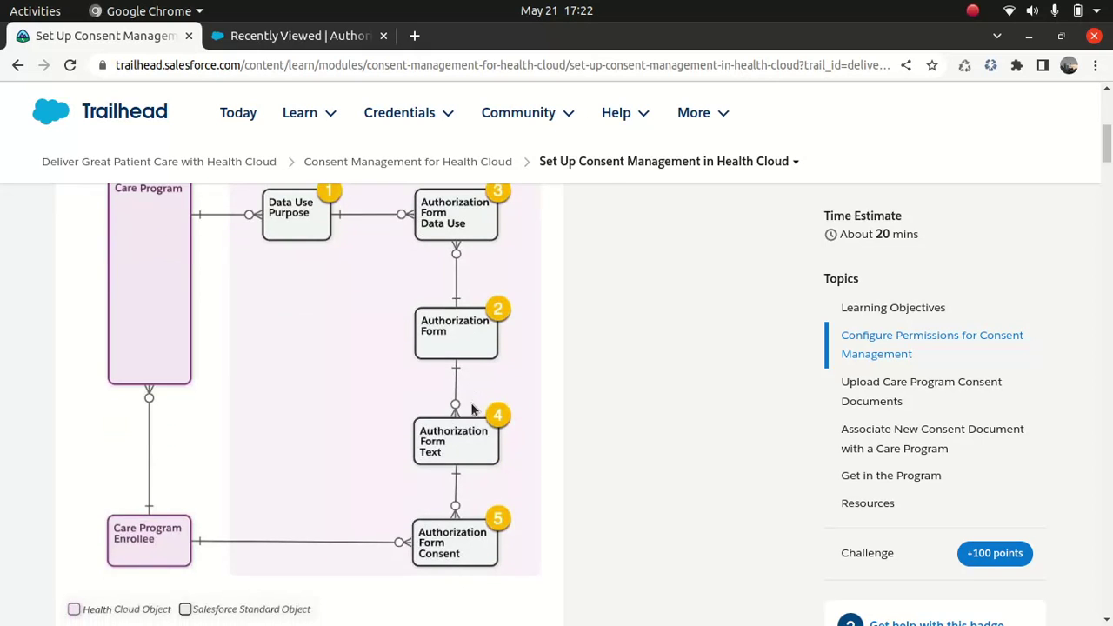
pyautogui.scroll(-2, 472, 410)
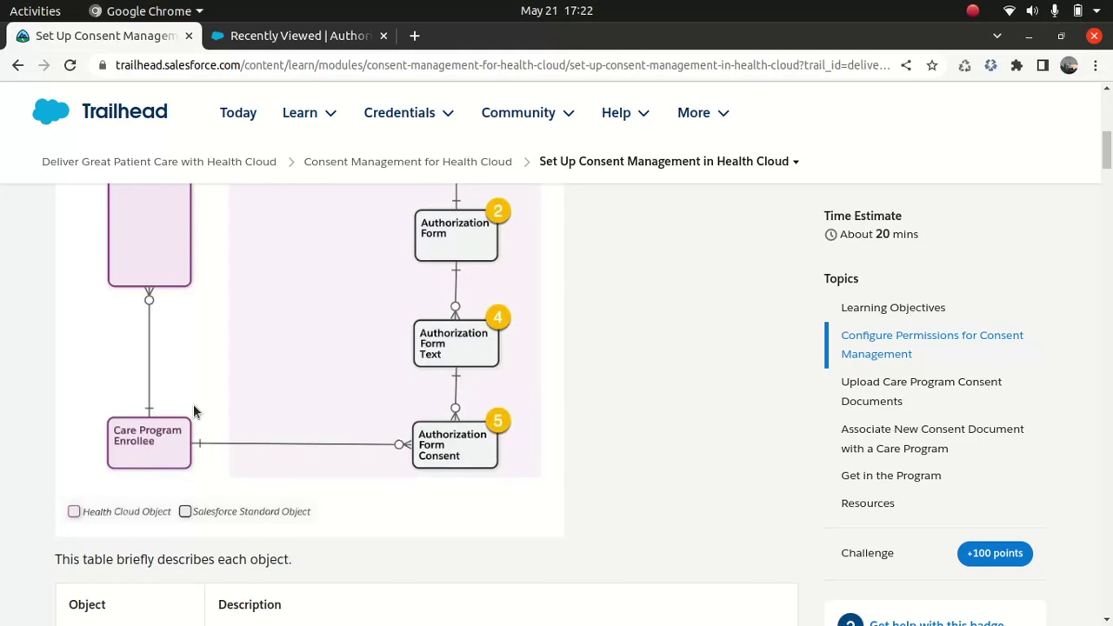
pyautogui.scroll(-7, 195, 412)
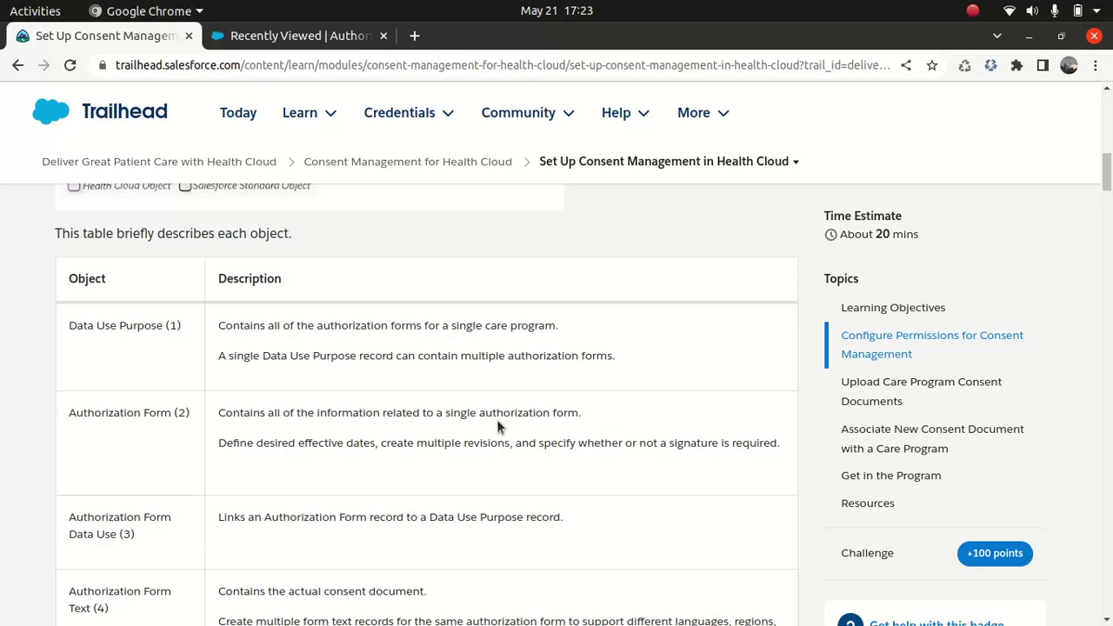
pyautogui.scroll(-3, 498, 426)
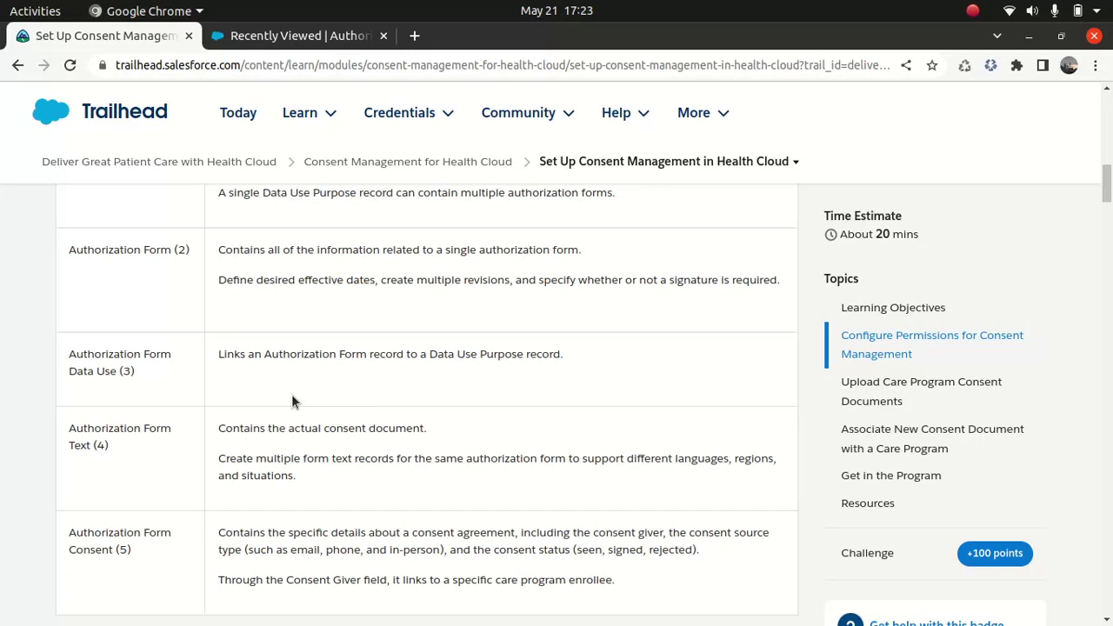
pyautogui.scroll(-1, 291, 401)
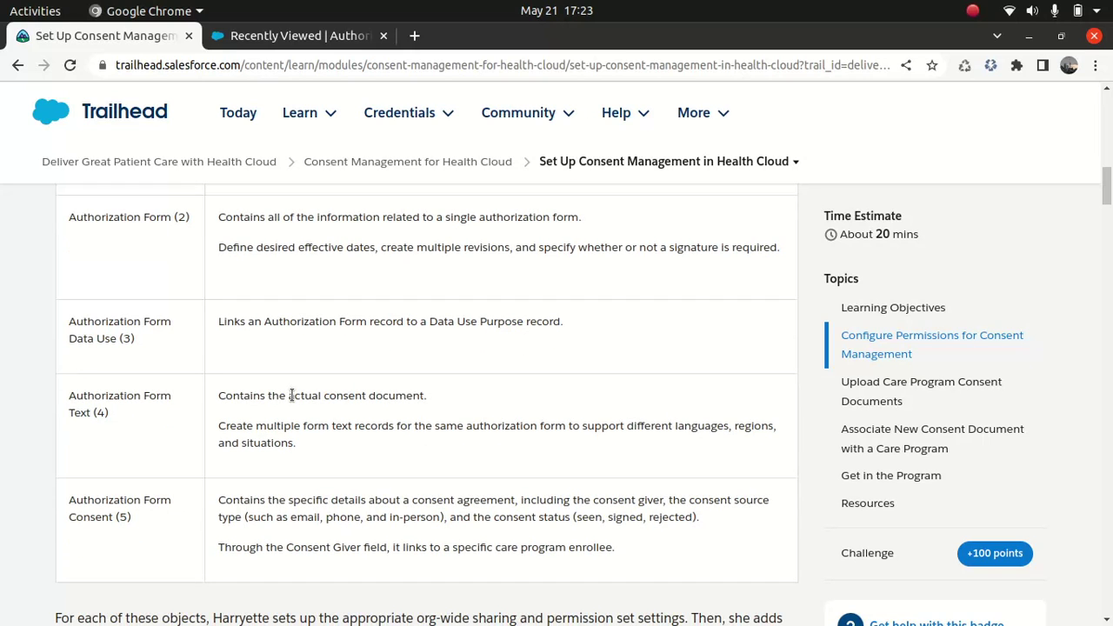
pyautogui.scroll(2, 291, 395)
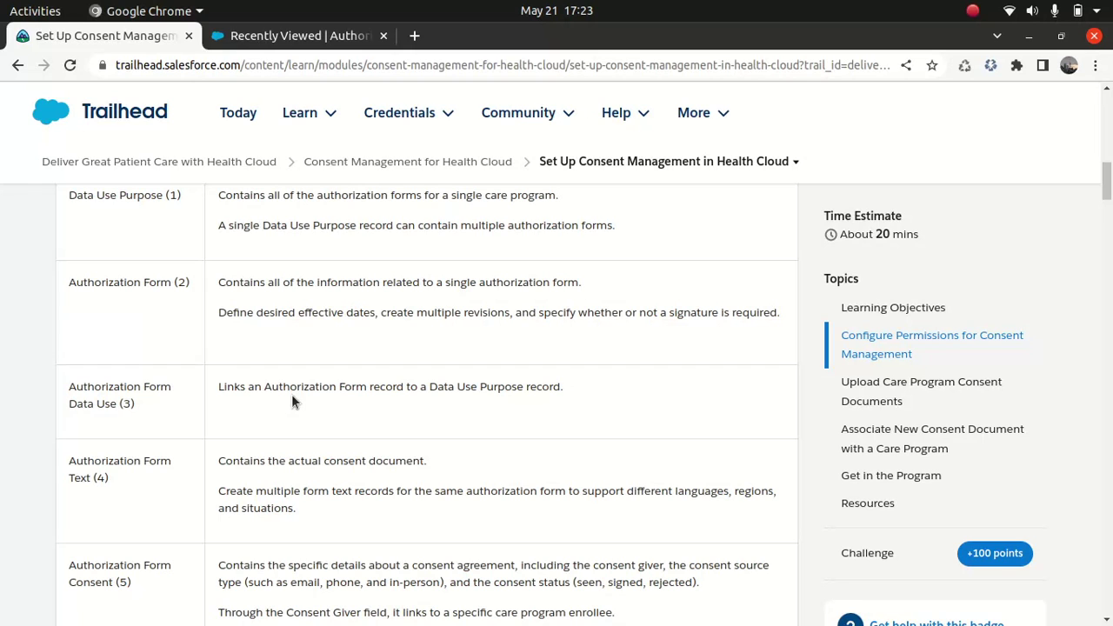
# - Show the Recently Viewed Authorization Forms list containing Informed Consent, revision 1.0
pyautogui.click(296, 37)
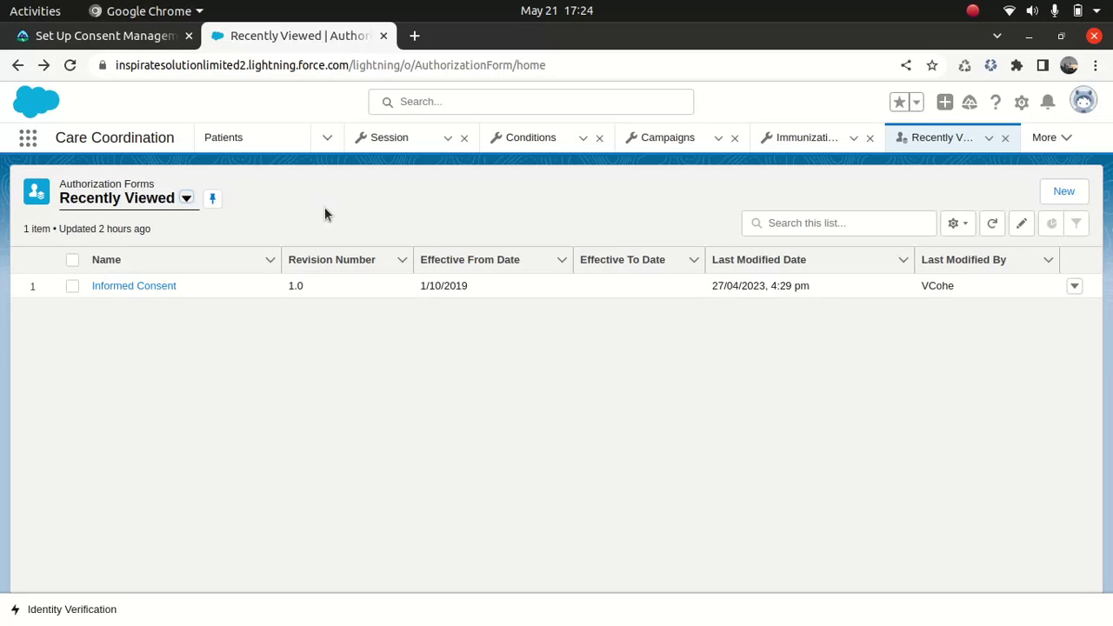
# - Review the Trailhead object table, then return to Salesforce Authorization Forms and open the App Launcher
pyautogui.click(149, 38)
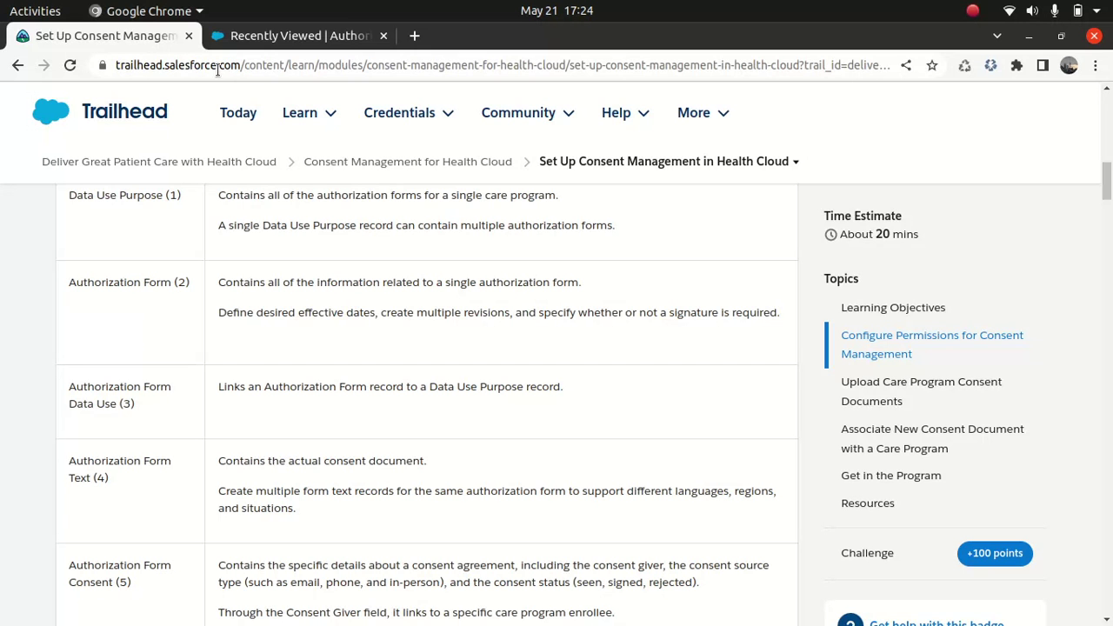
pyautogui.scroll(2, 85, 228)
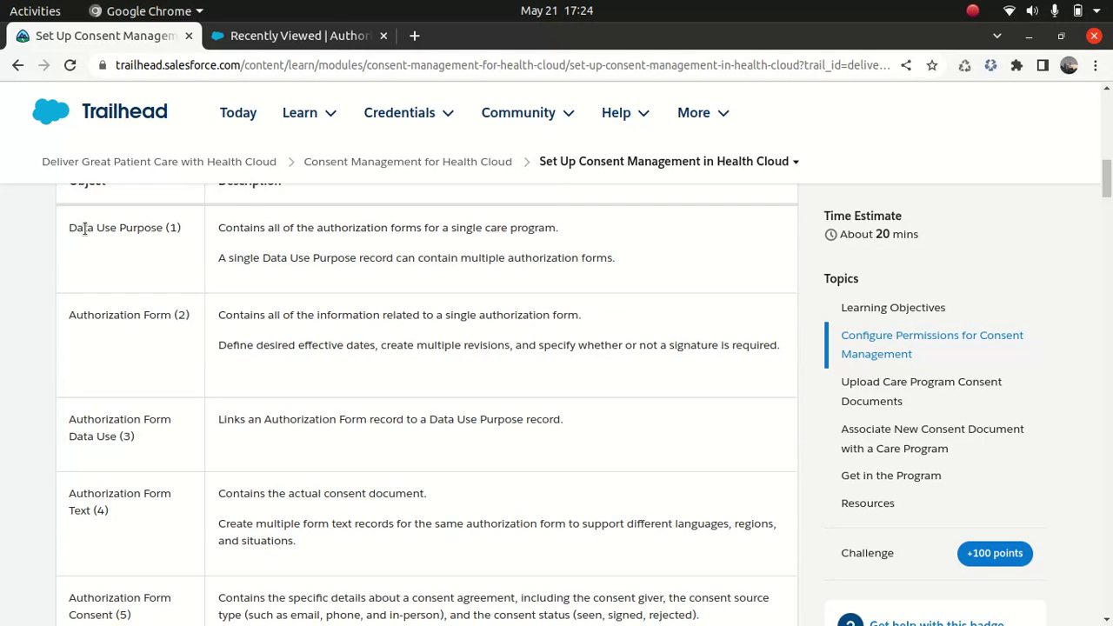
pyautogui.scroll(-1, 85, 228)
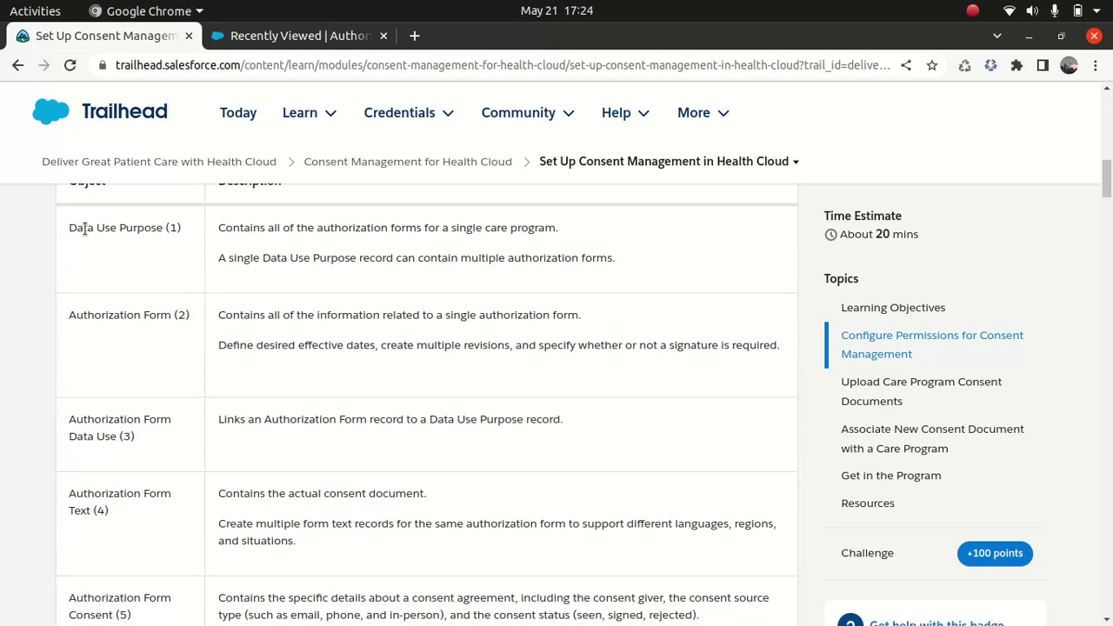
pyautogui.click(270, 44)
pyautogui.click(27, 139)
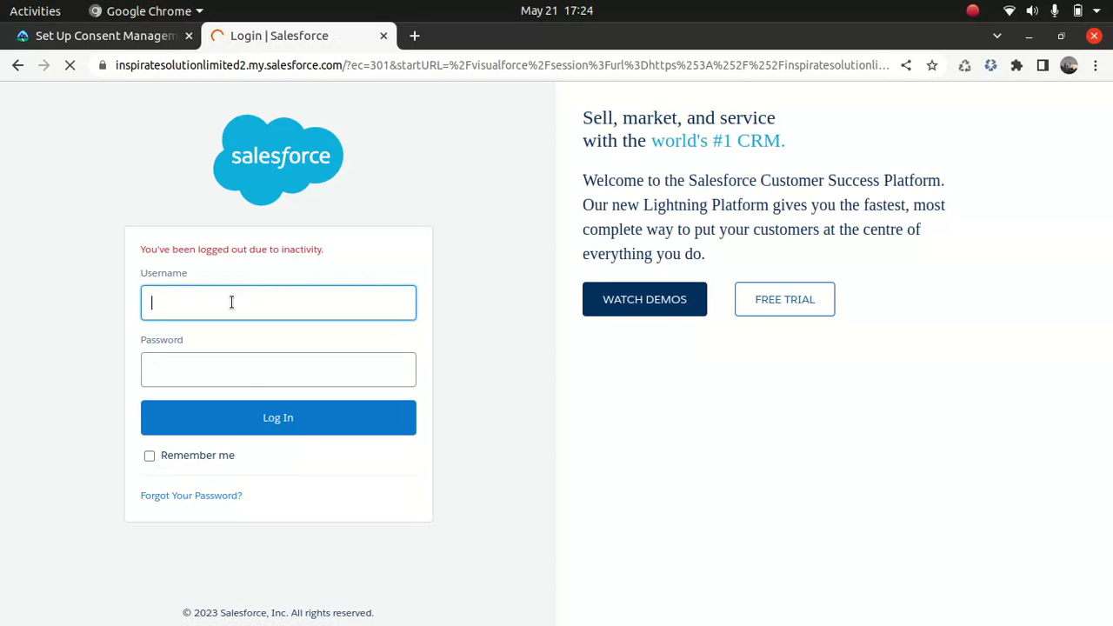
# - Log back in using the saved autofill username and the account password
pyautogui.click(233, 304)
pyautogui.write('vikas.image')
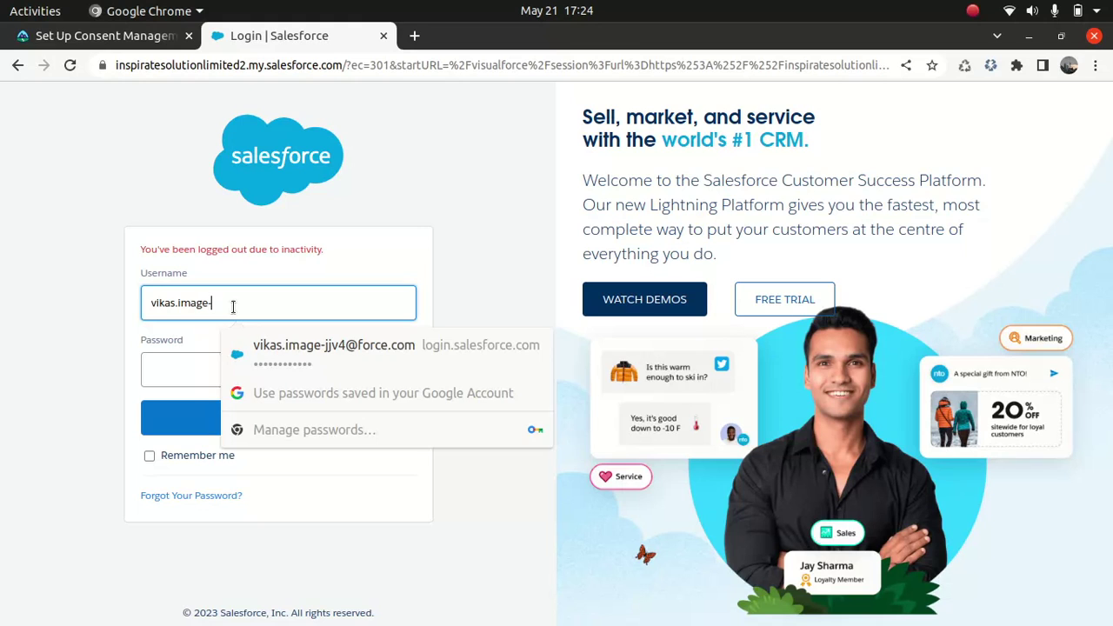
pyautogui.write('-y')
pyautogui.click(327, 354)
pyautogui.click(305, 372)
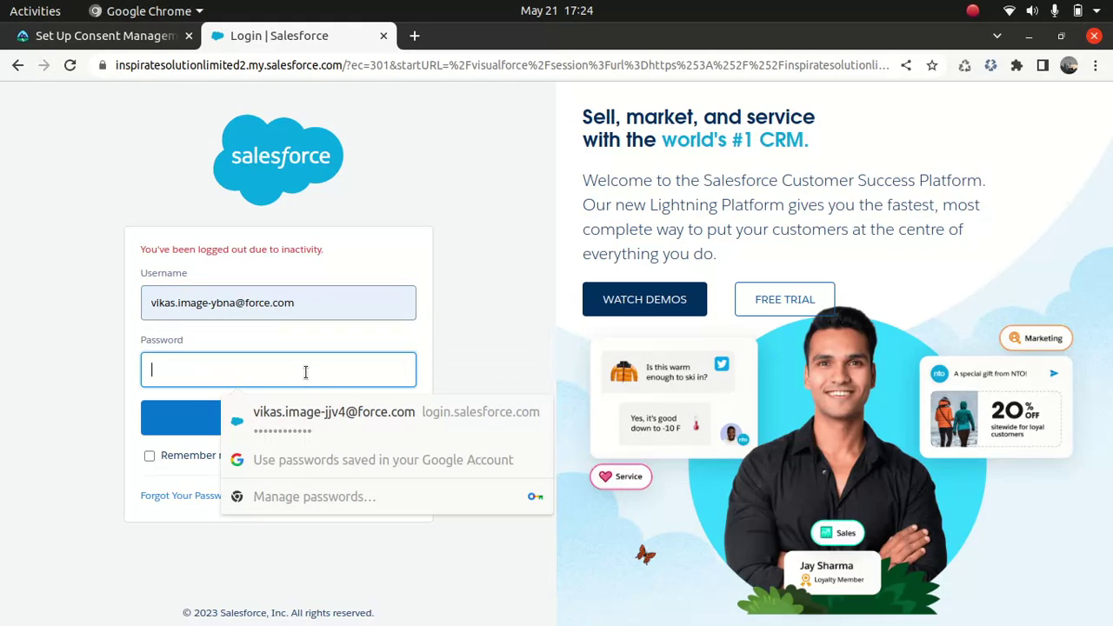
pyautogui.write('•••••••••')
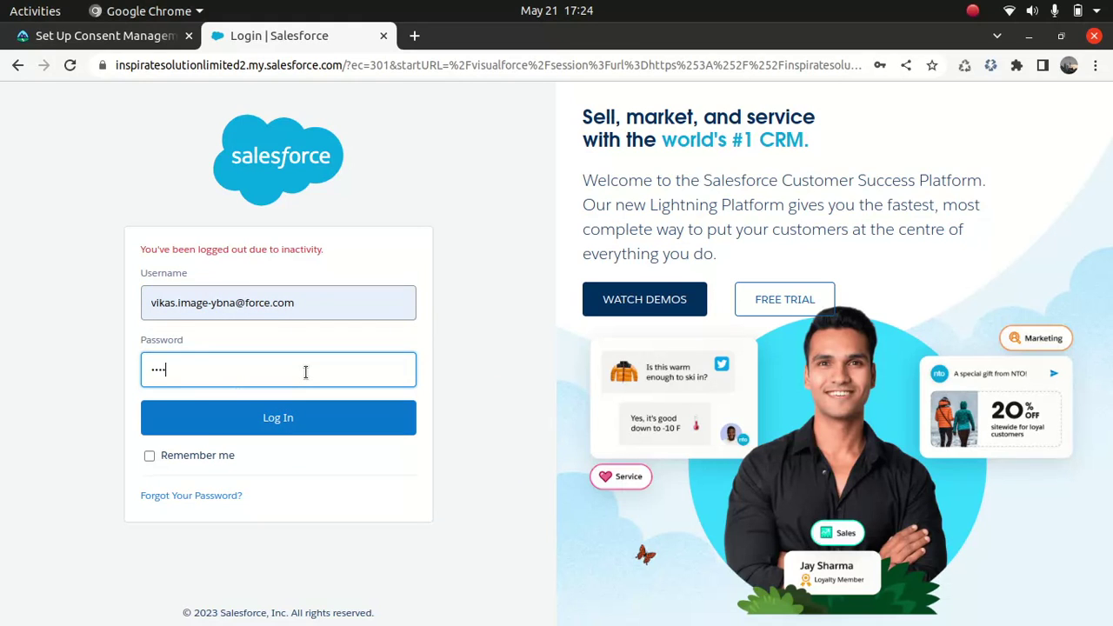
pyautogui.write('•••')
pyautogui.press('Return')
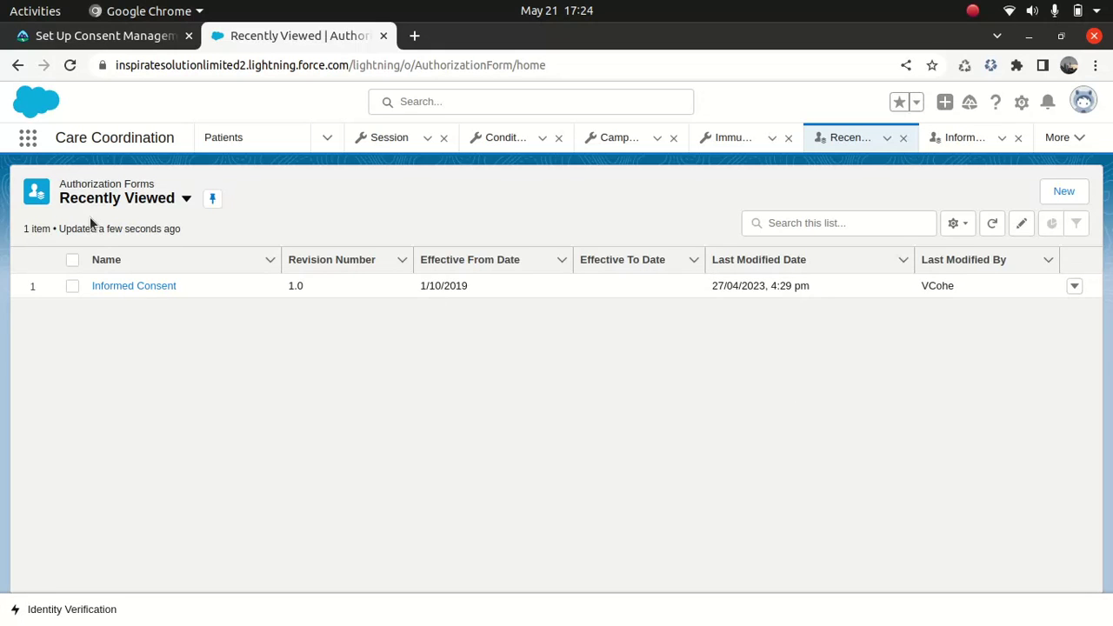
# - Search the App Launcher for 'data use' and open the Data Use Purpose list
pyautogui.click(28, 152)
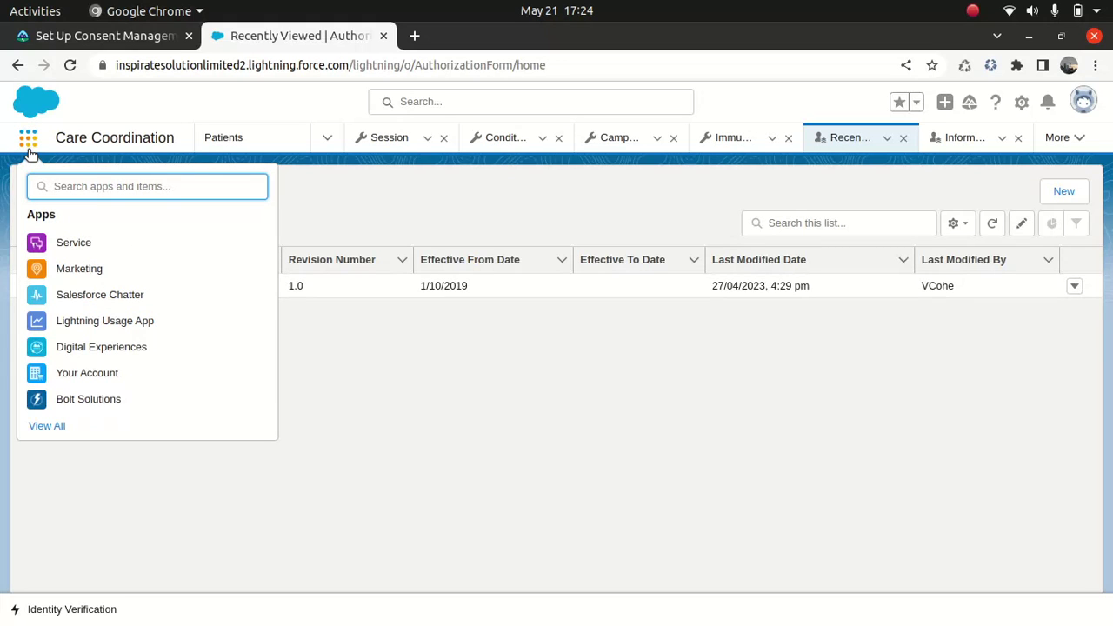
pyautogui.write('data')
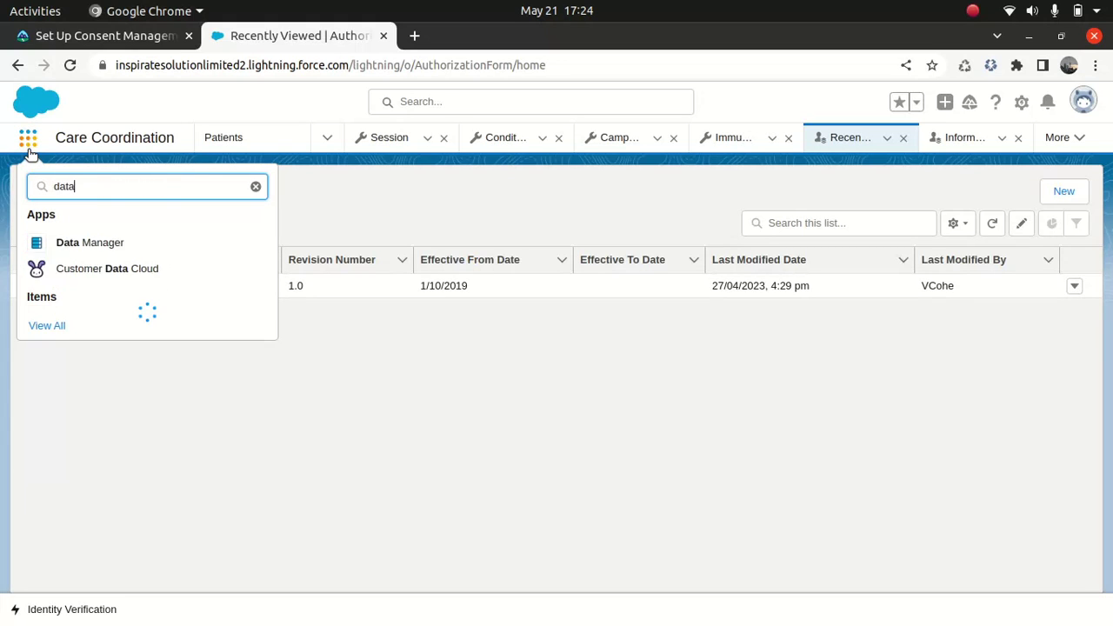
pyautogui.write(' use')
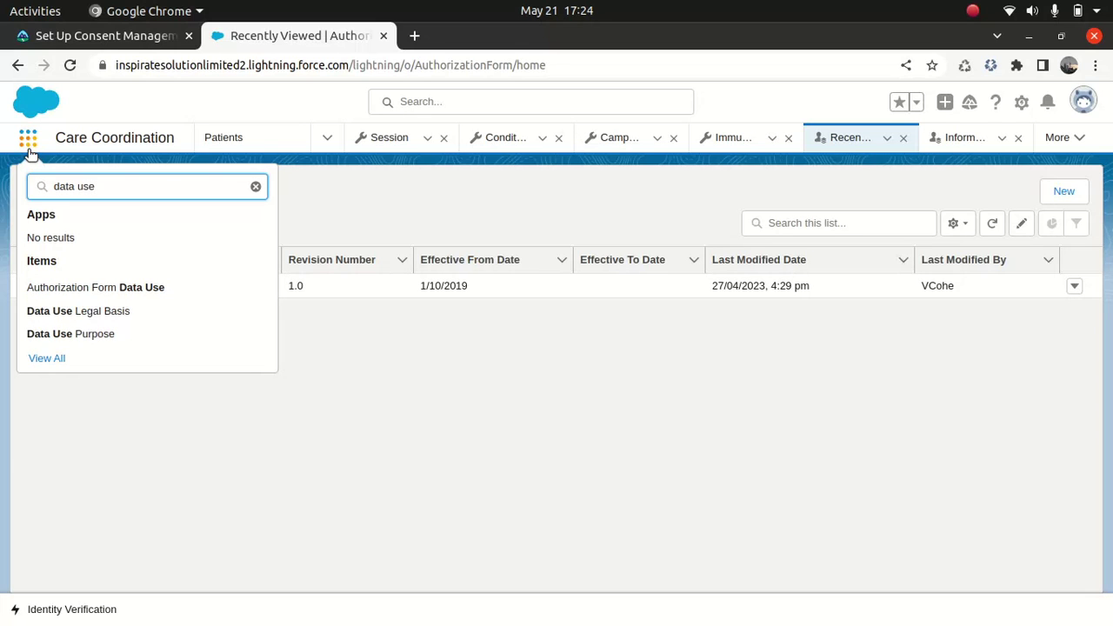
pyautogui.click(80, 339)
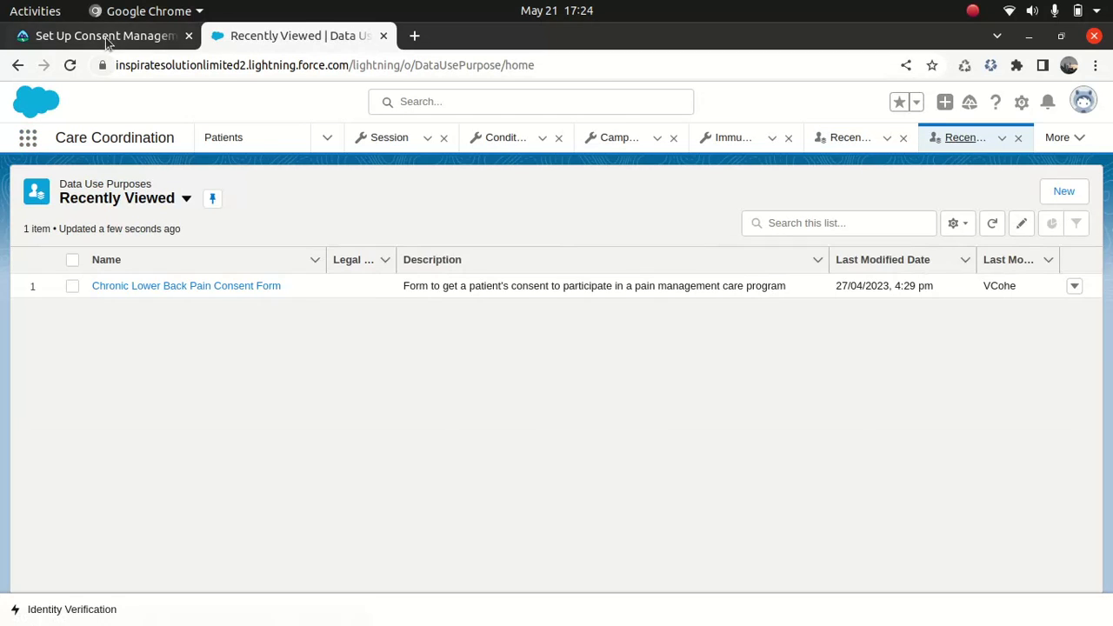
# - In the Trailhead lesson, highlight the Data Use Purpose description and its multiple-forms note
pyautogui.click(104, 36)
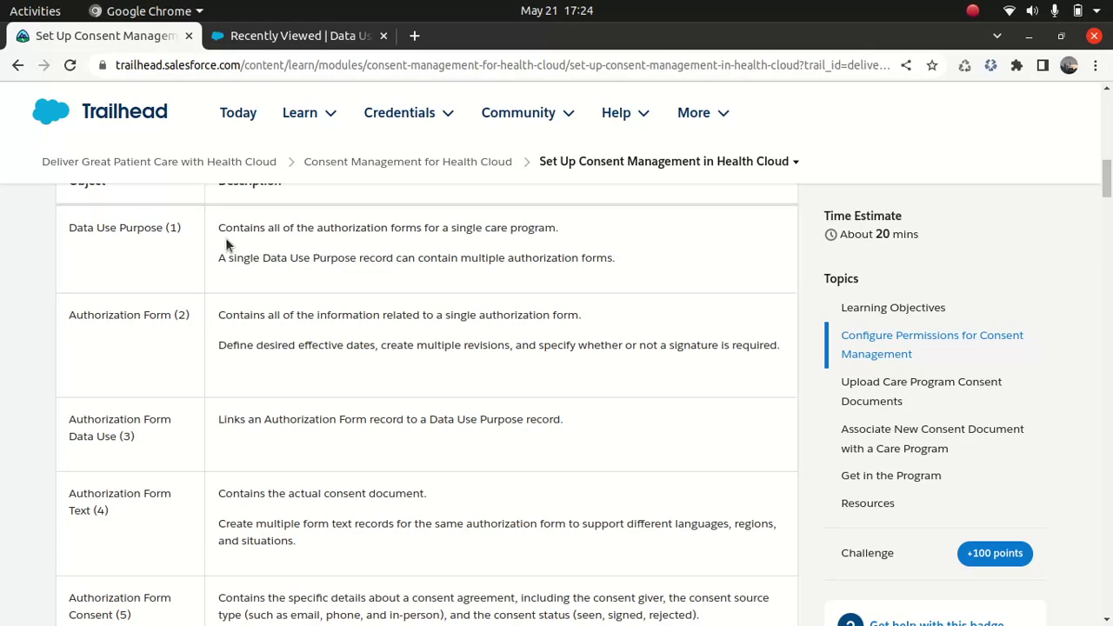
pyautogui.moveTo(219, 232); pyautogui.dragTo(544, 233)
pyautogui.click(265, 267)
pyautogui.moveTo(296, 260); pyautogui.dragTo(431, 272)
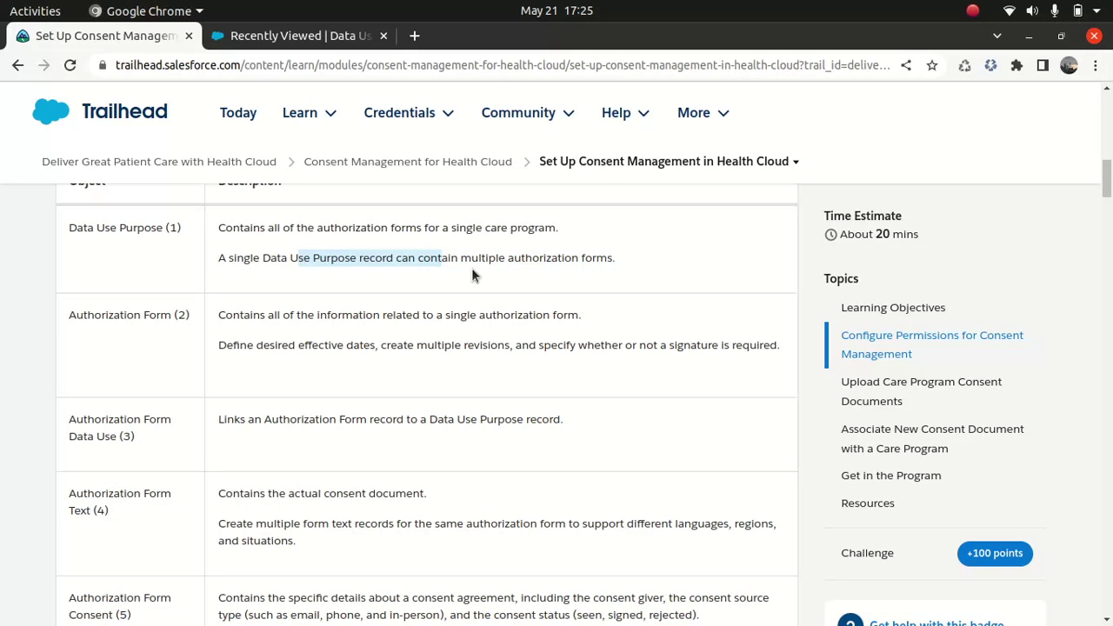
pyautogui.click(327, 60)
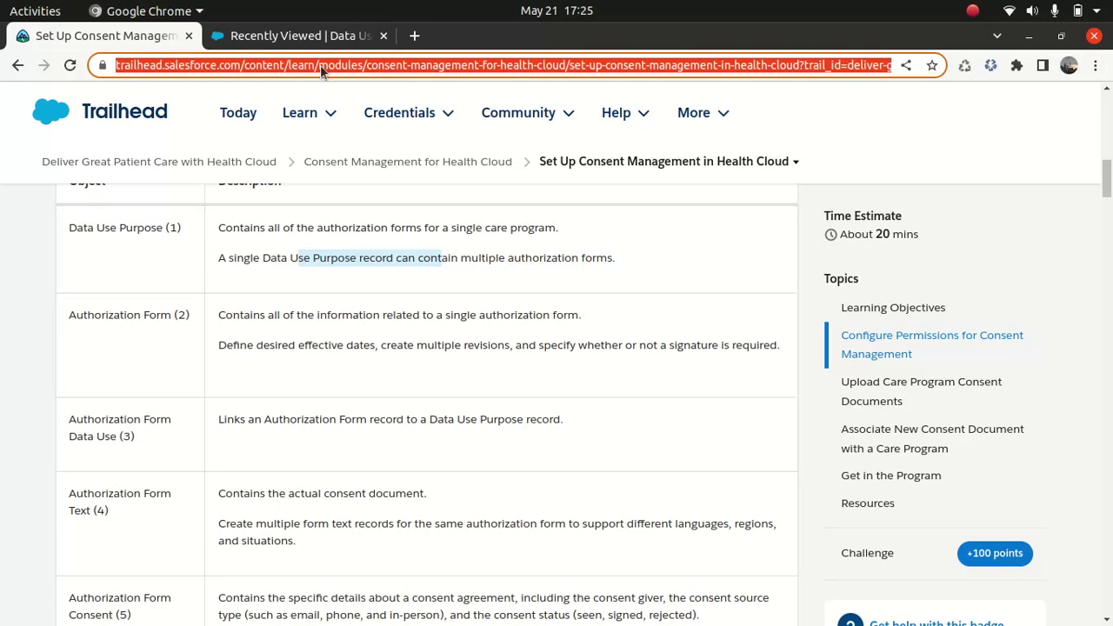
# - Switch the list view to All Data Use Purposes and open Makana Patient Support Consent Forms
pyautogui.click(302, 41)
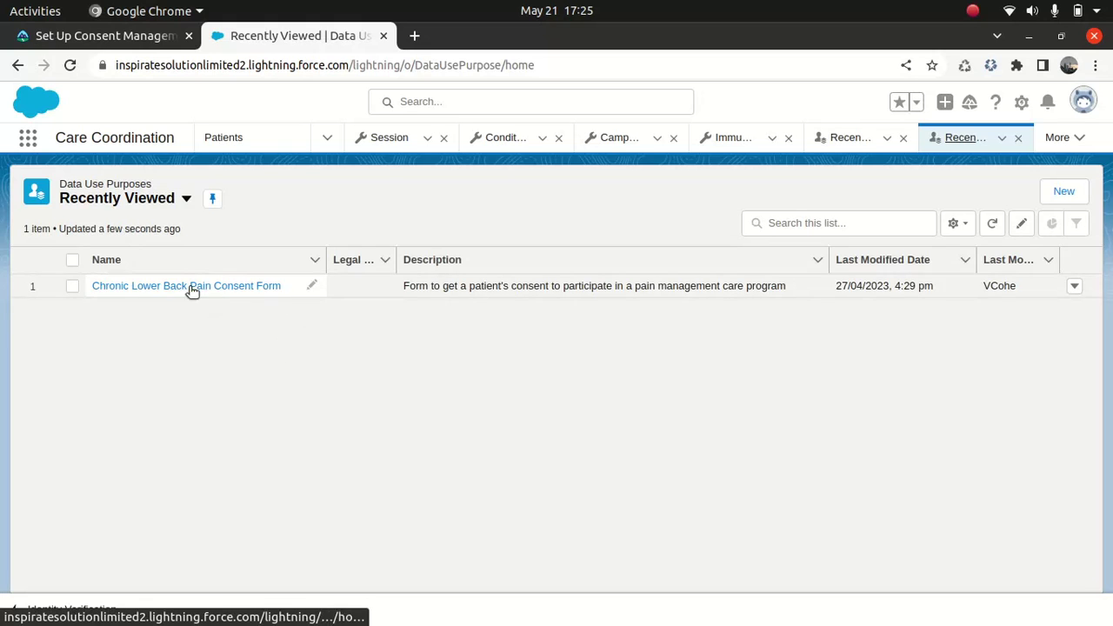
pyautogui.click(186, 200)
pyautogui.click(137, 255)
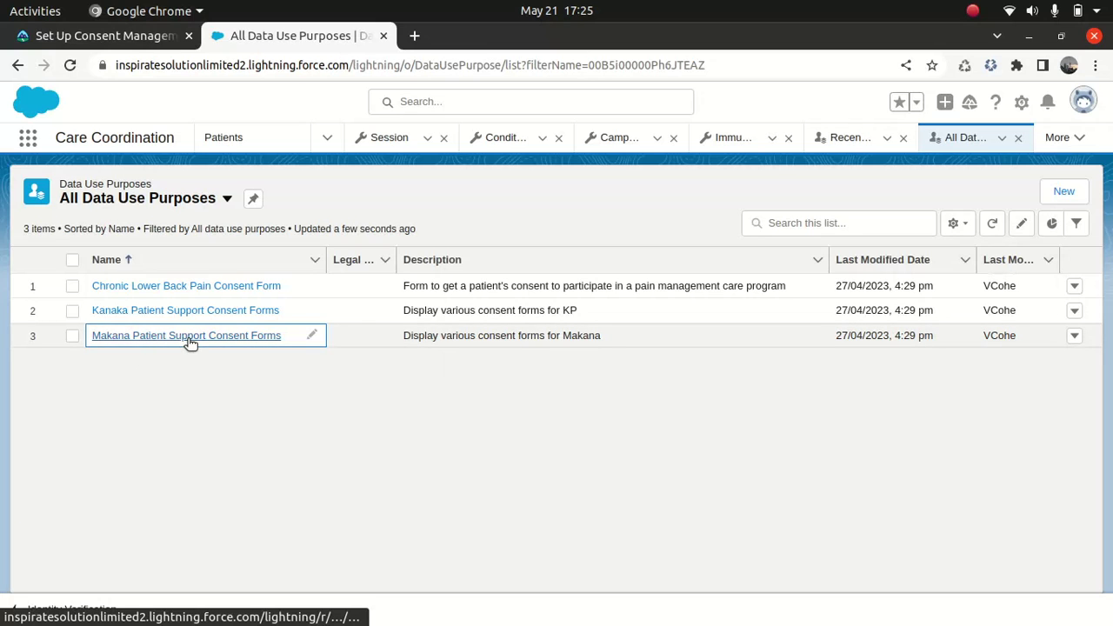
pyautogui.click(188, 340)
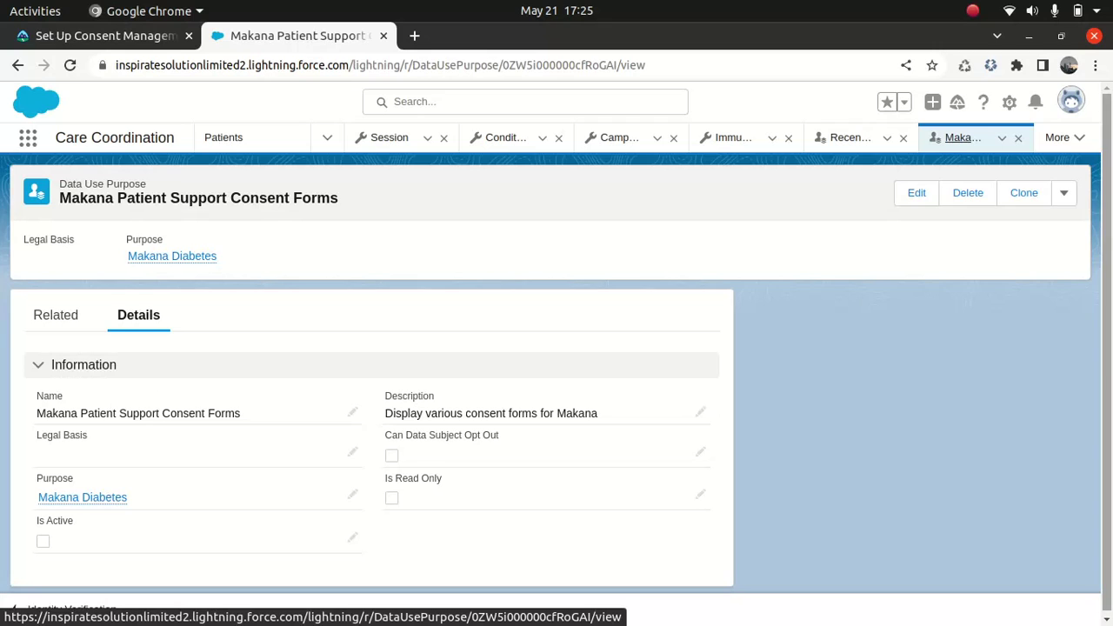
pyautogui.scroll(-1, 1110, 381)
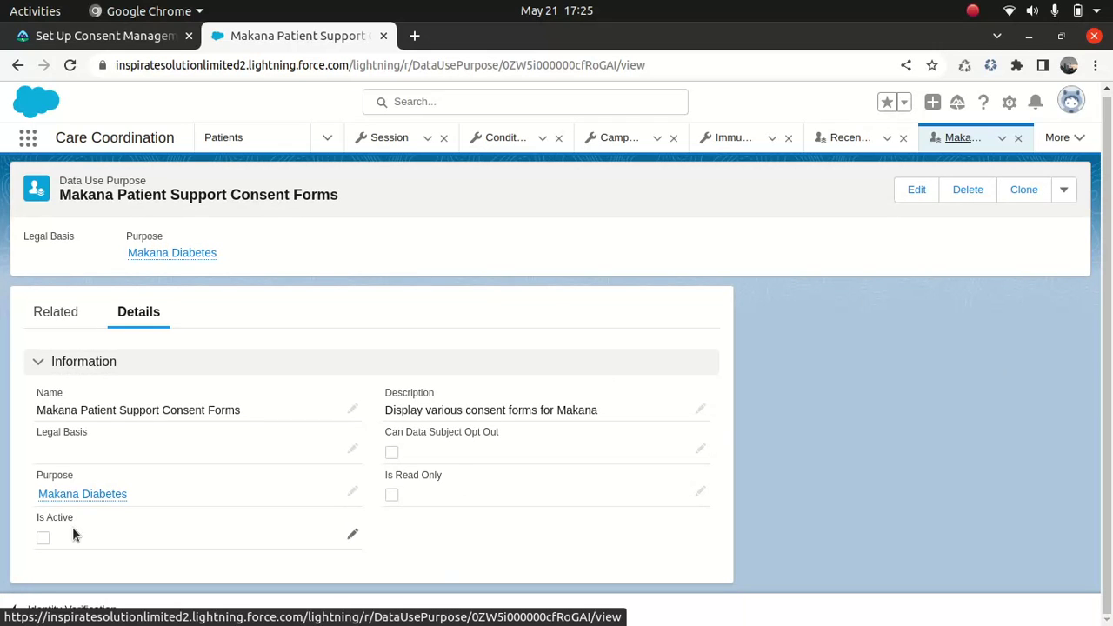
pyautogui.moveTo(54, 494)
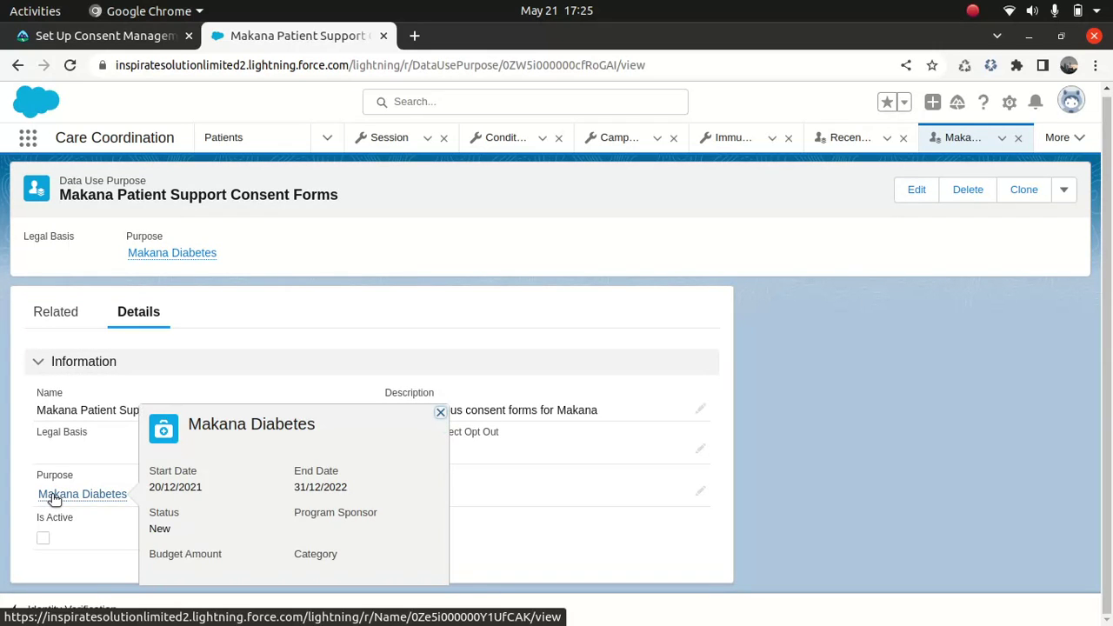
pyautogui.click(55, 493)
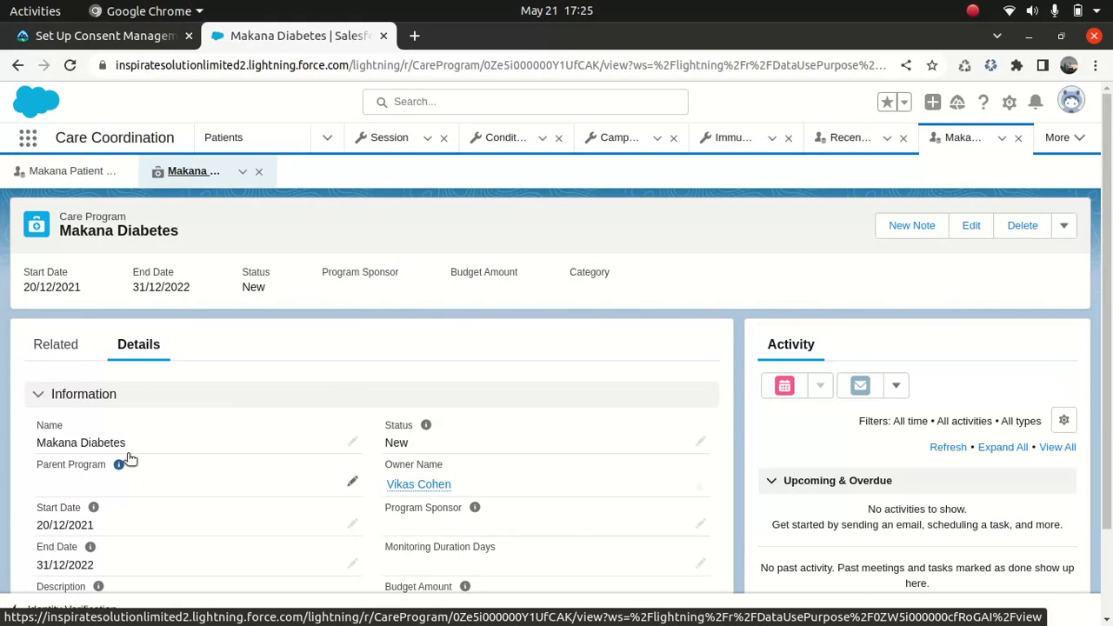
pyautogui.click(273, 385)
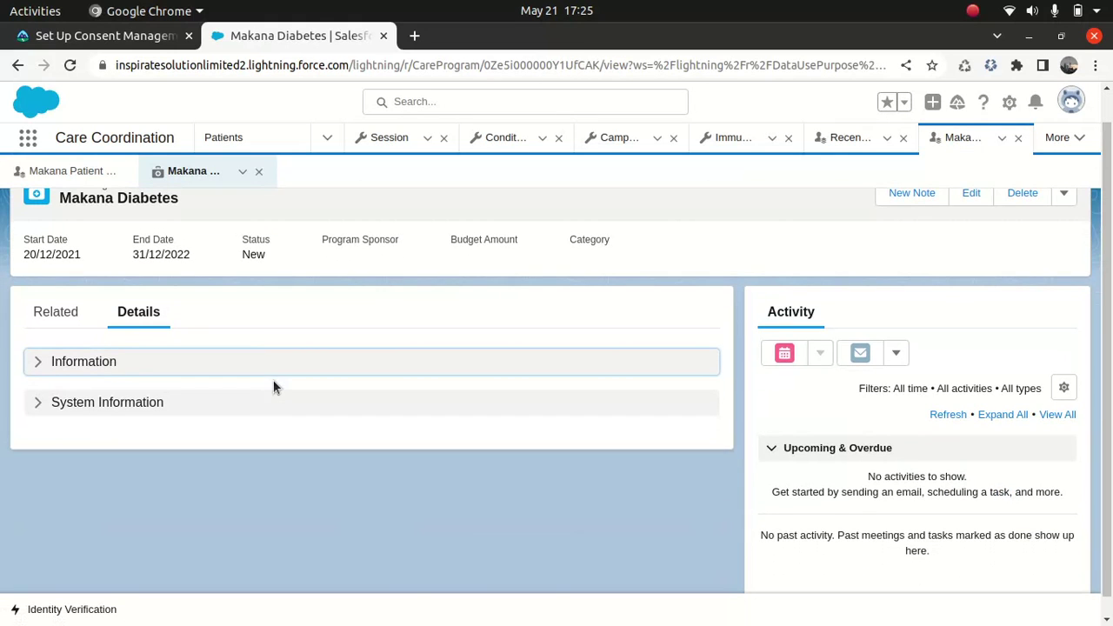
pyautogui.click(122, 367)
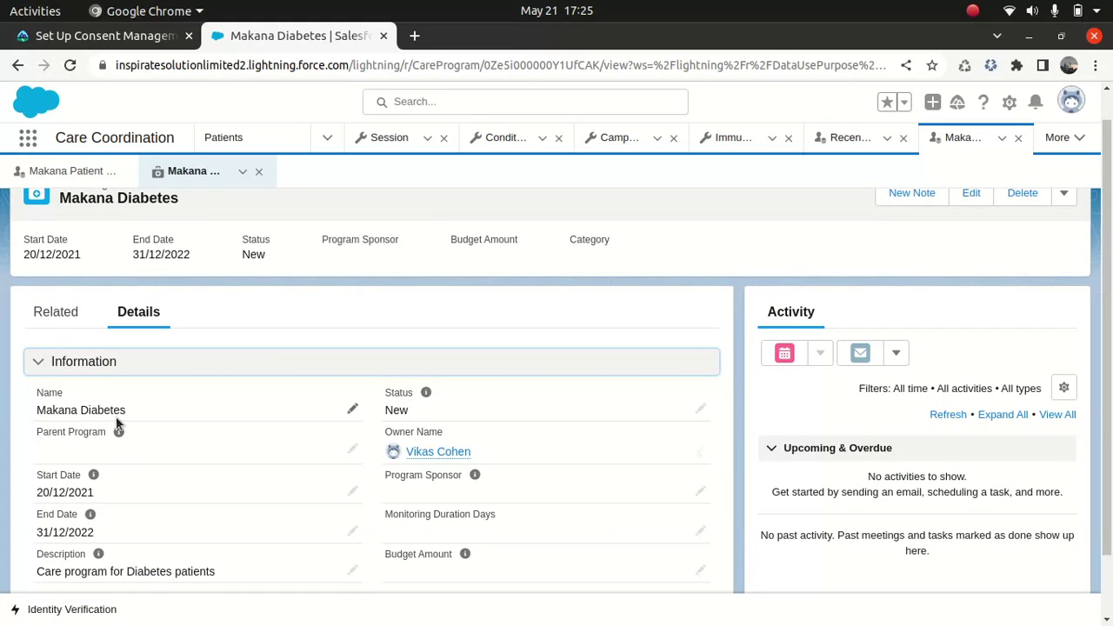
pyautogui.moveTo(87, 504)
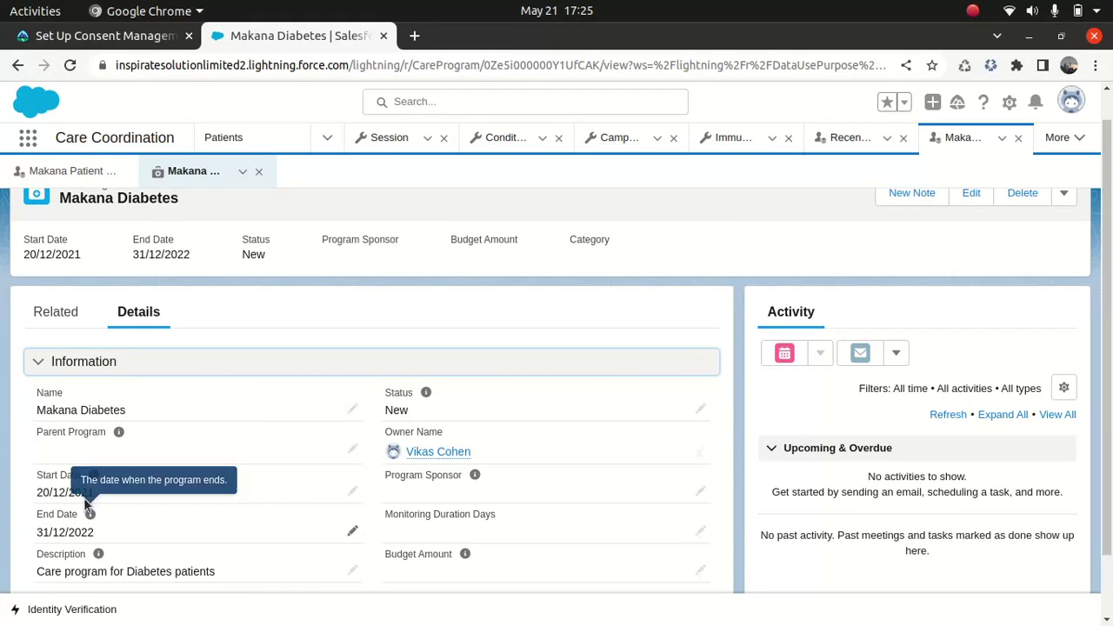
pyautogui.scroll(-1, 200, 443)
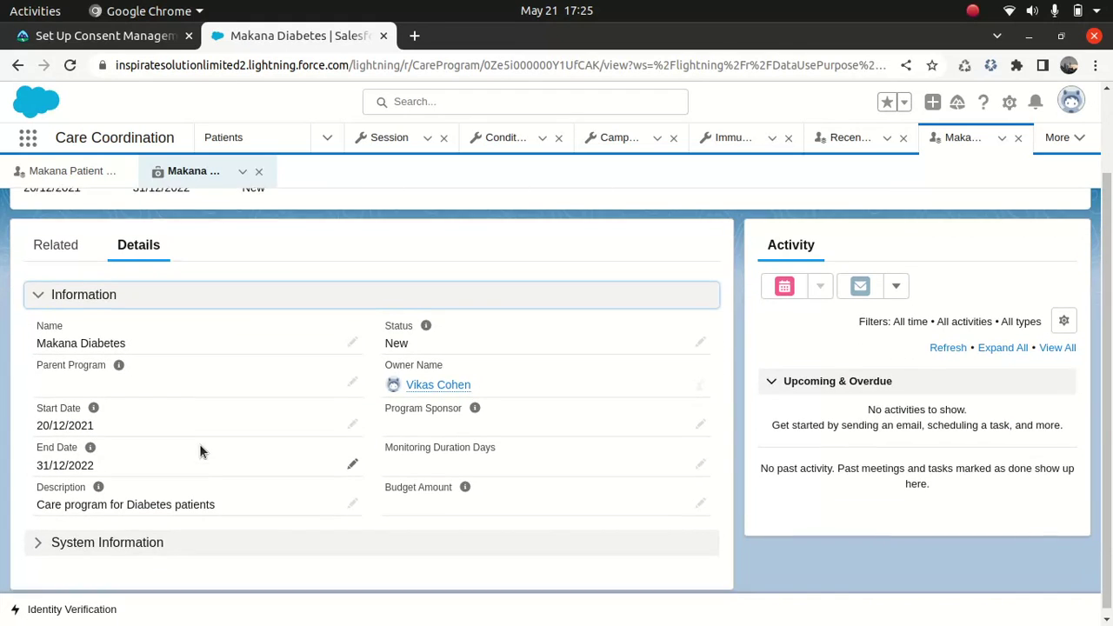
pyautogui.scroll(1, 199, 443)
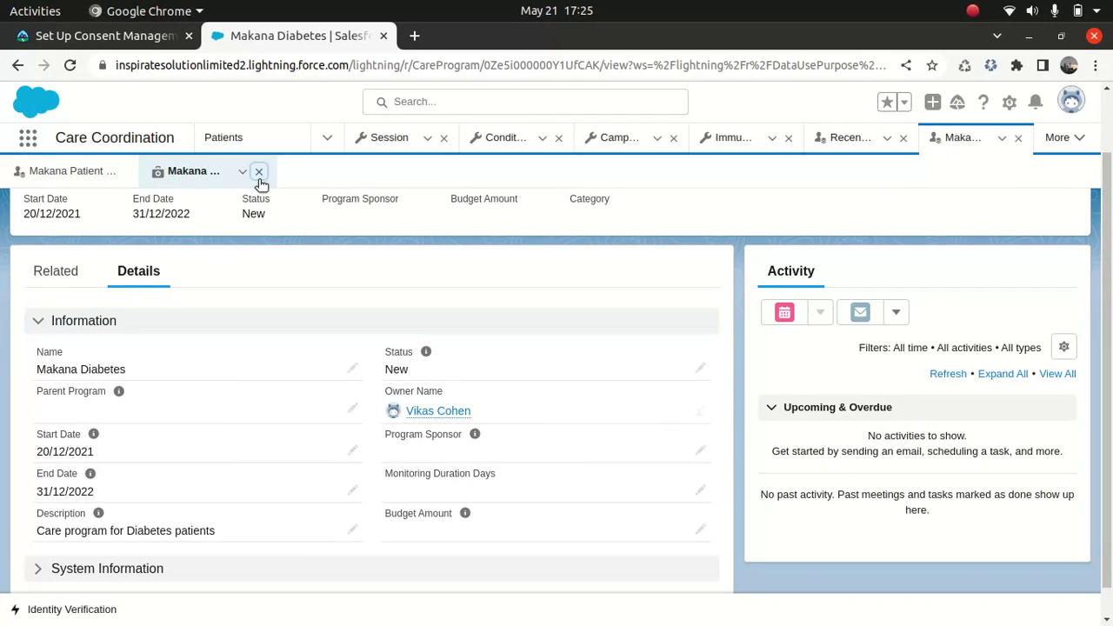
pyautogui.click(259, 171)
pyautogui.click(18, 65)
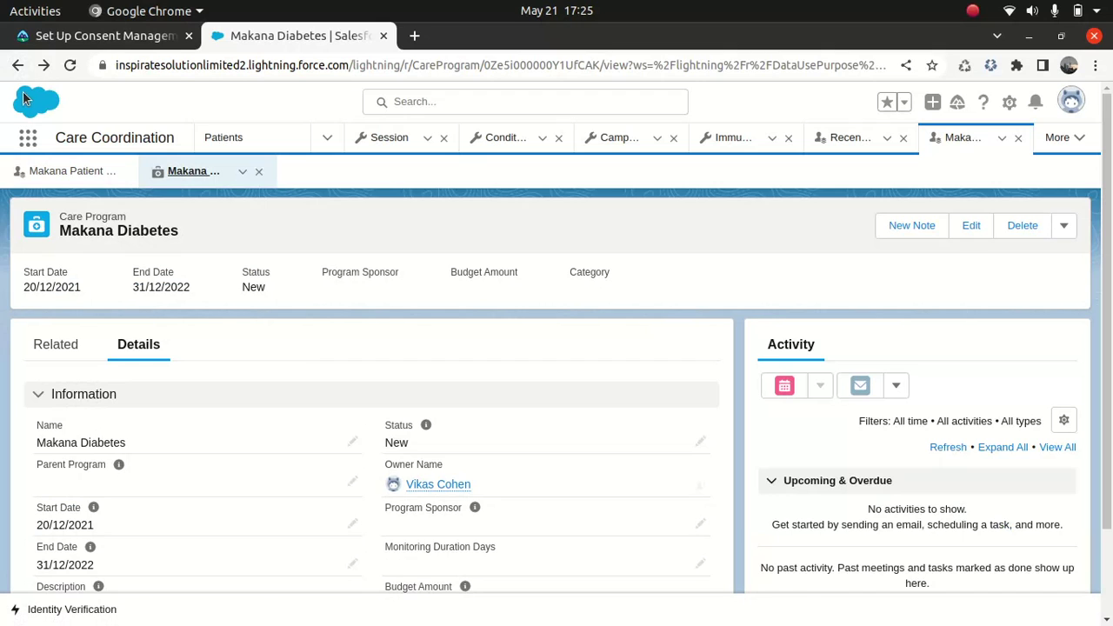
pyautogui.click(61, 173)
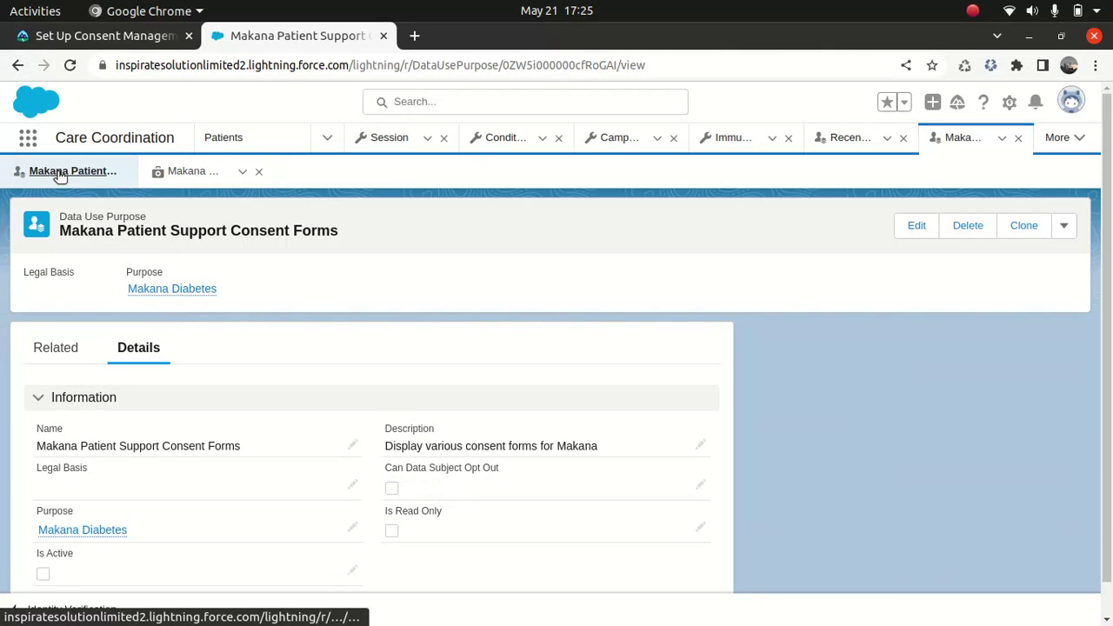
pyautogui.click(259, 172)
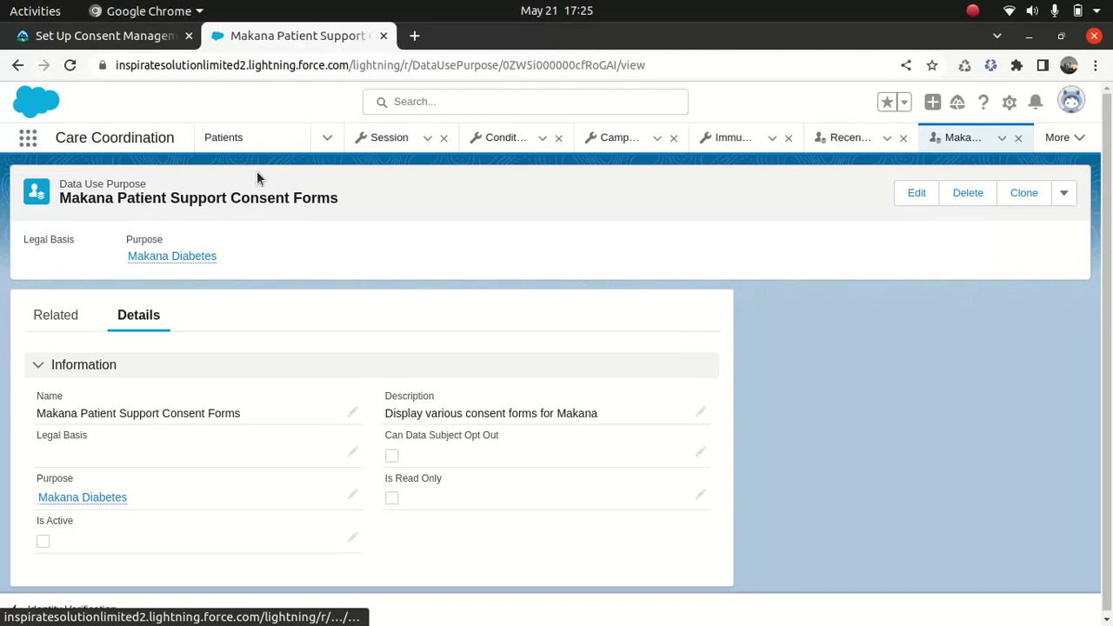
# - Find Data Use Purpose via App Launcher search 'data us' and open Chronic Lower Back Pain Consent Form
pyautogui.click(29, 141)
pyautogui.write('data u')
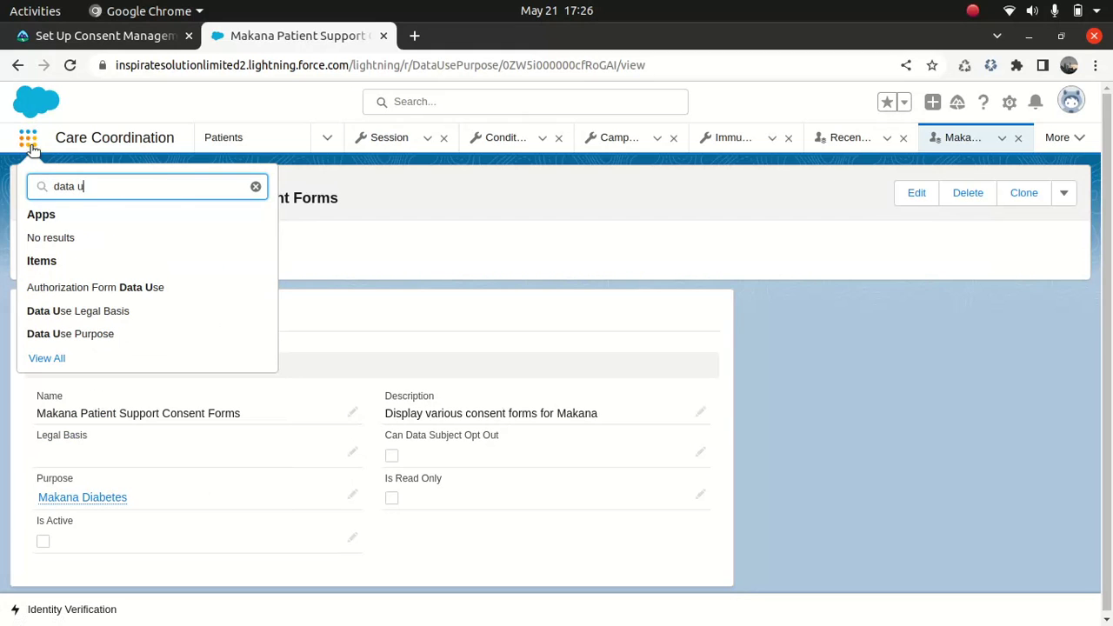
pyautogui.write('s')
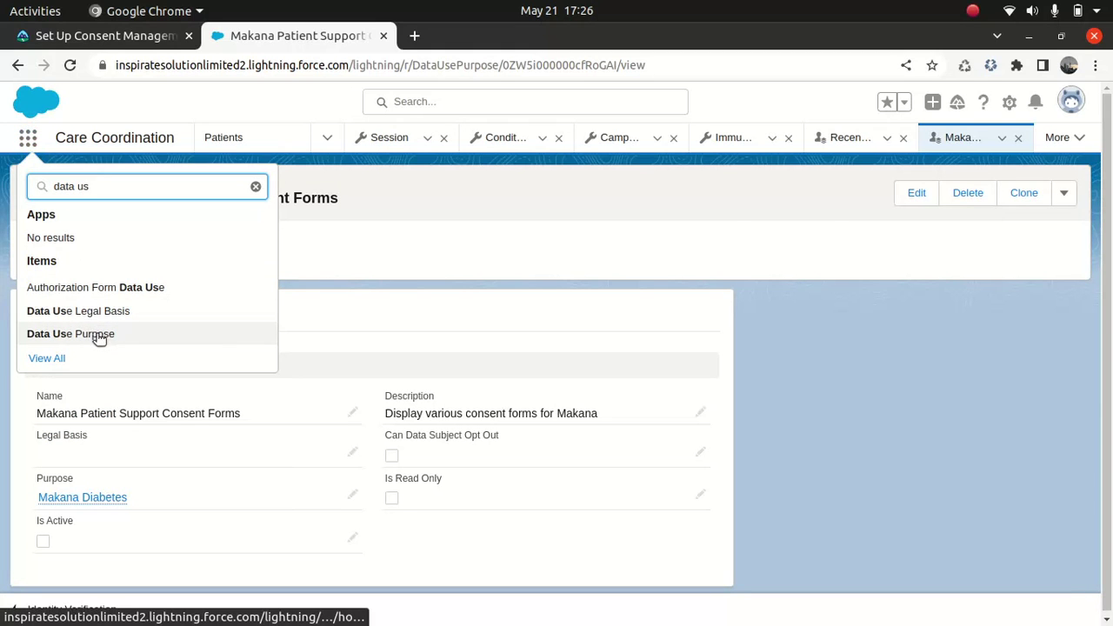
pyautogui.click(98, 336)
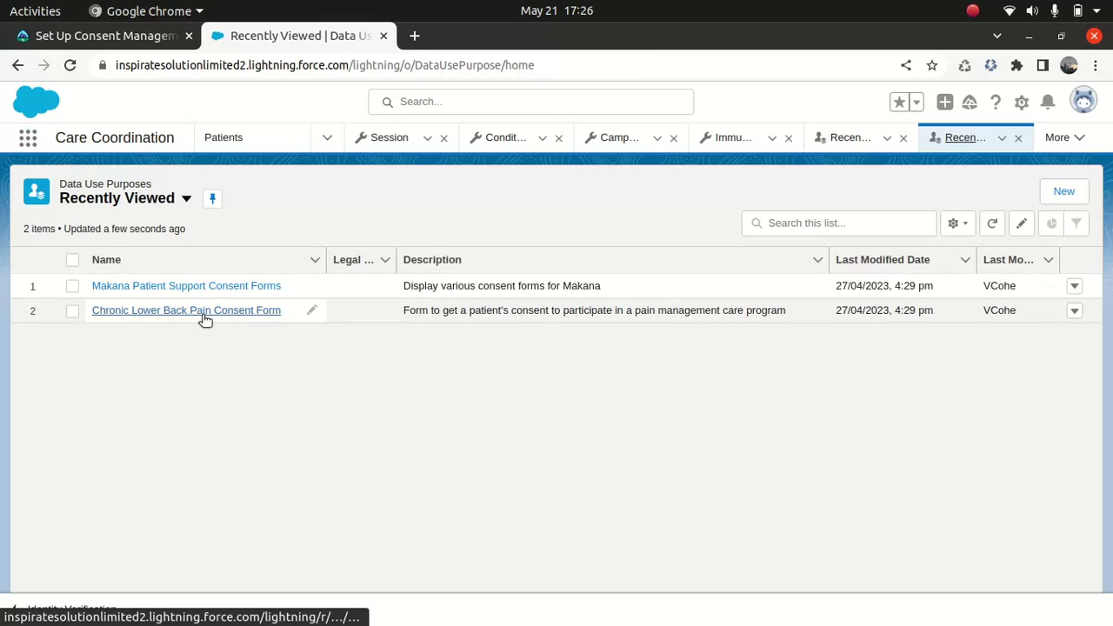
pyautogui.click(204, 313)
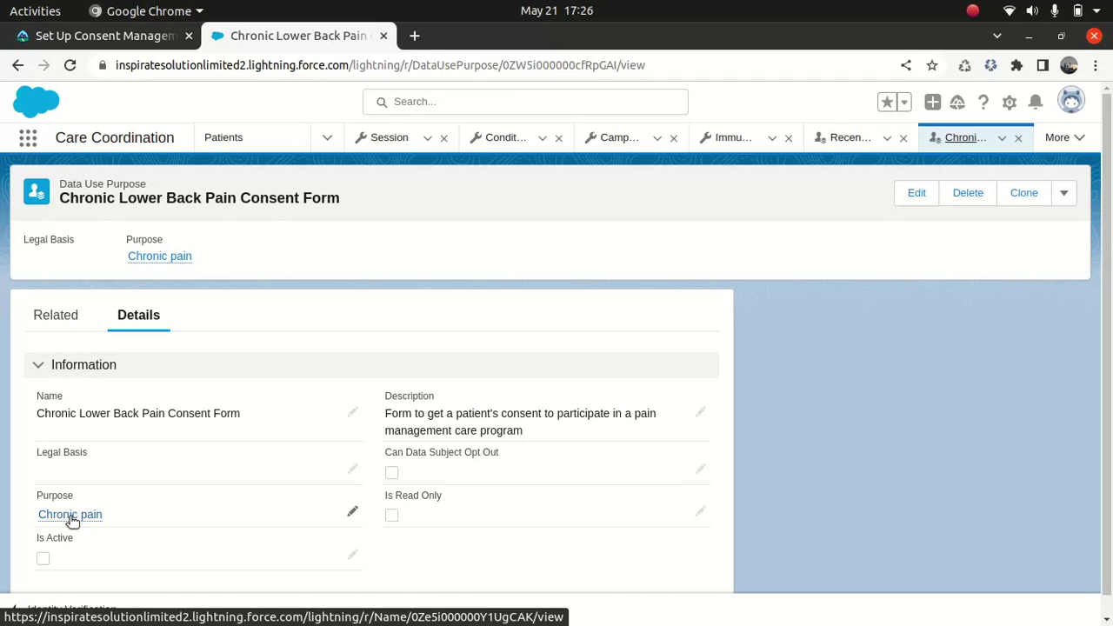
pyautogui.click(77, 514)
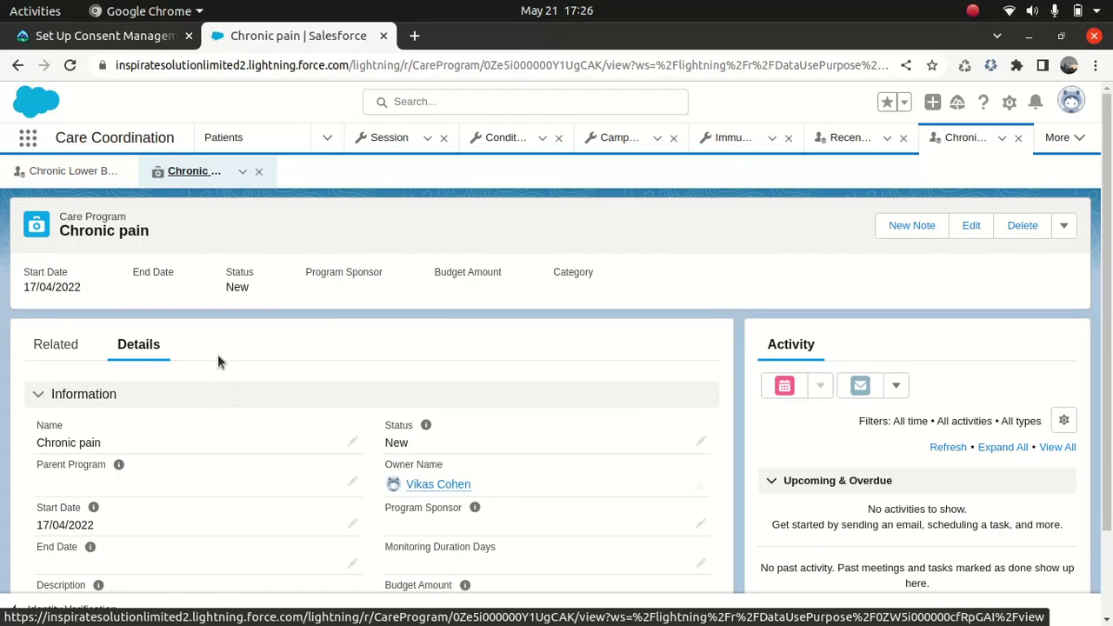
pyautogui.scroll(-1, 218, 362)
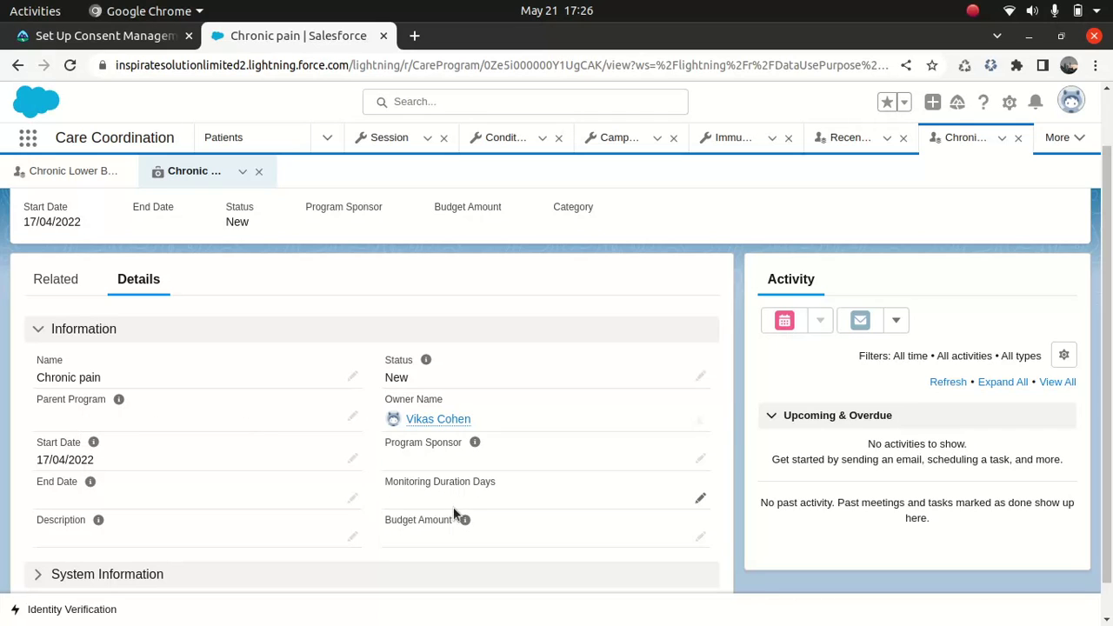
pyautogui.scroll(-1, 1094, 348)
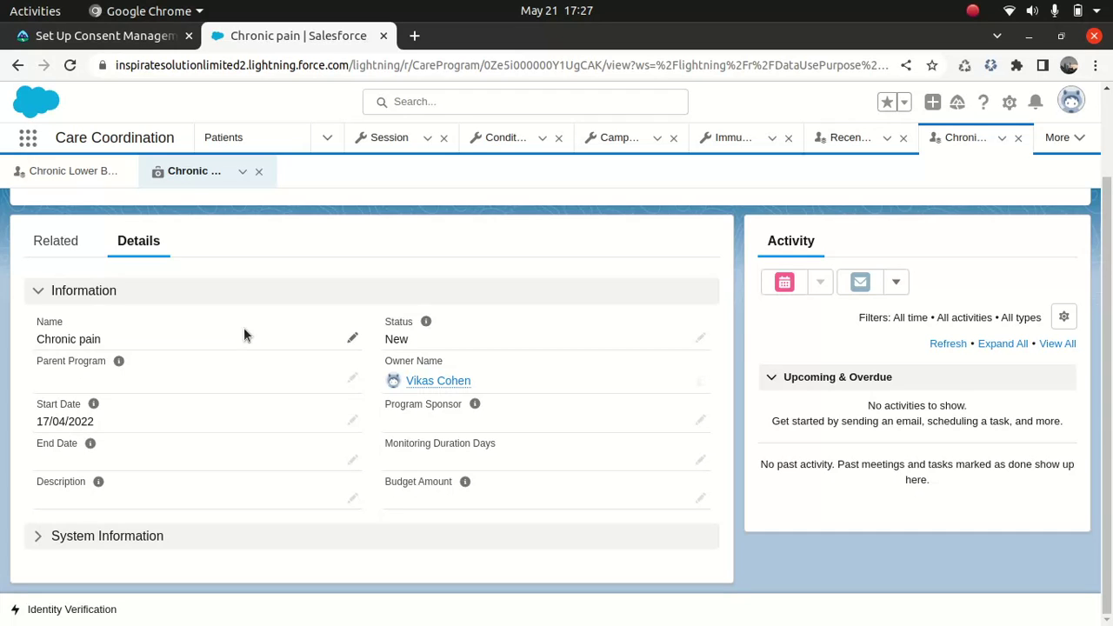
pyautogui.click(259, 171)
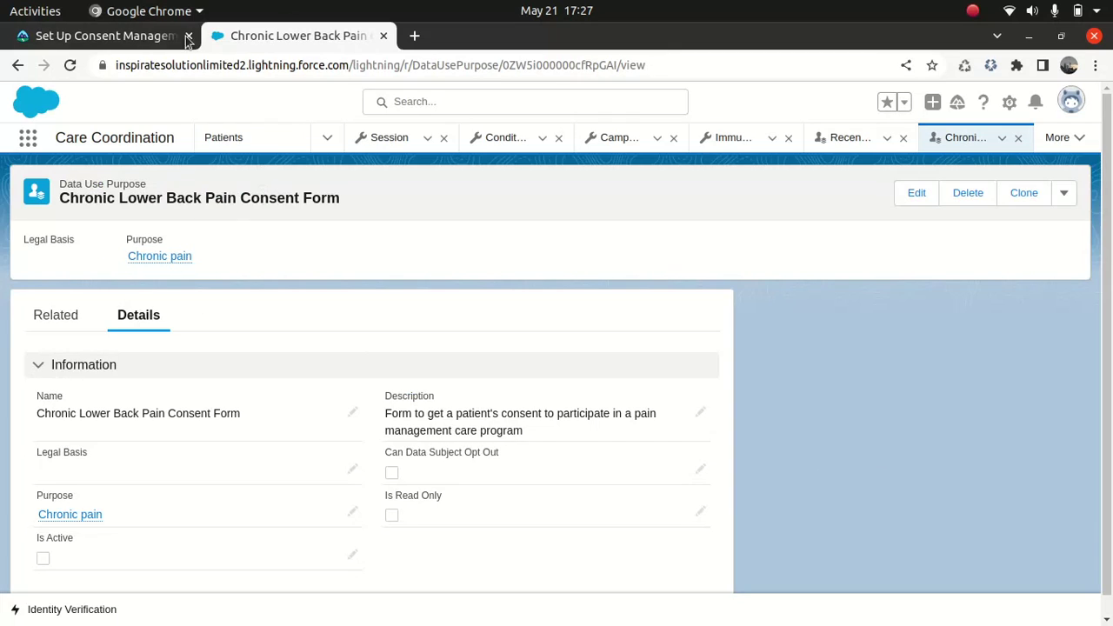
# - Search 'Author' to open Authorization Forms and switch to the All Authorization Forms view
pyautogui.click(130, 36)
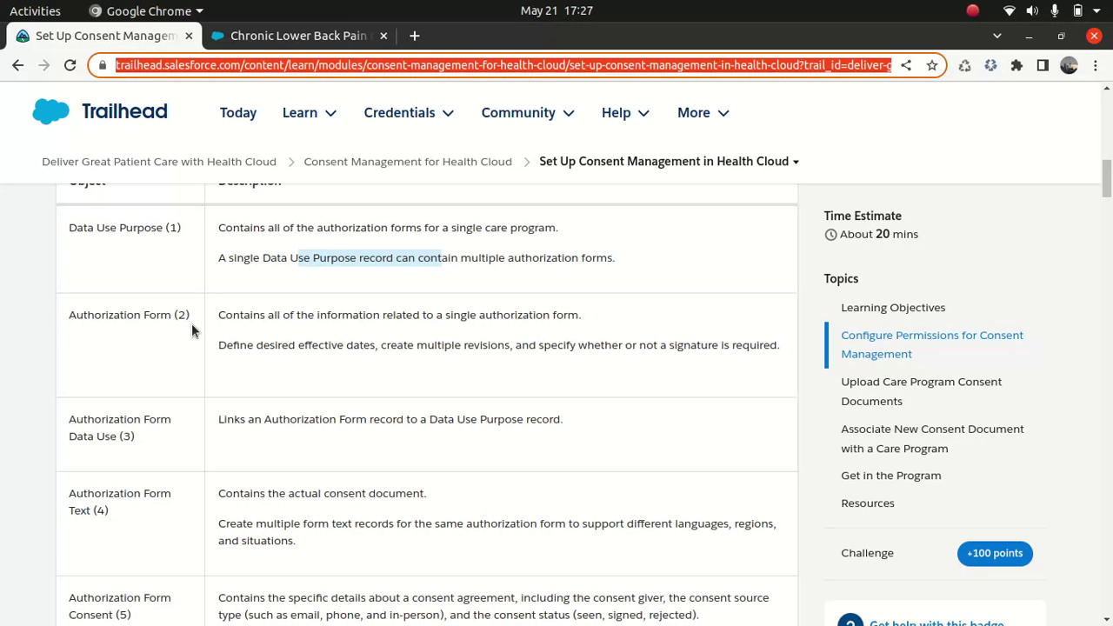
pyautogui.click(287, 42)
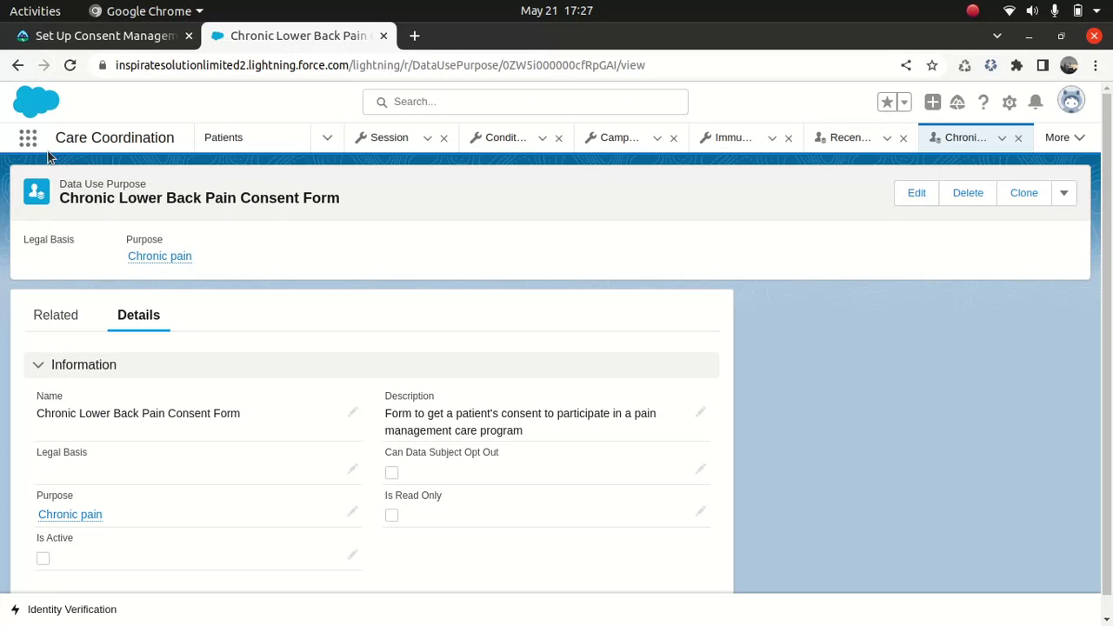
pyautogui.click(27, 139)
pyautogui.write('Author')
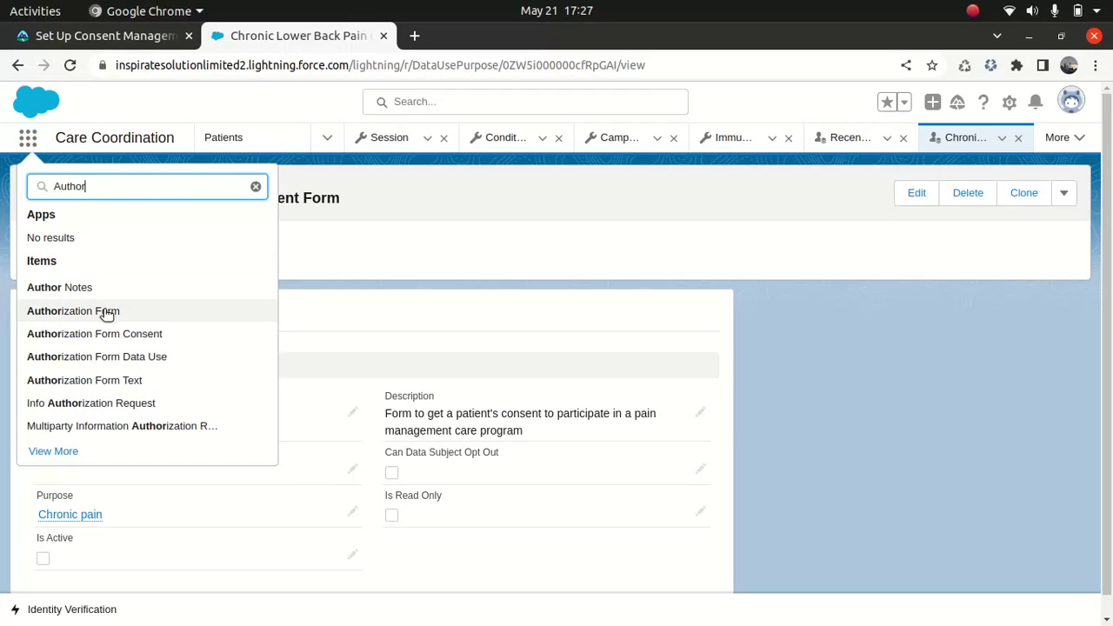
pyautogui.click(105, 310)
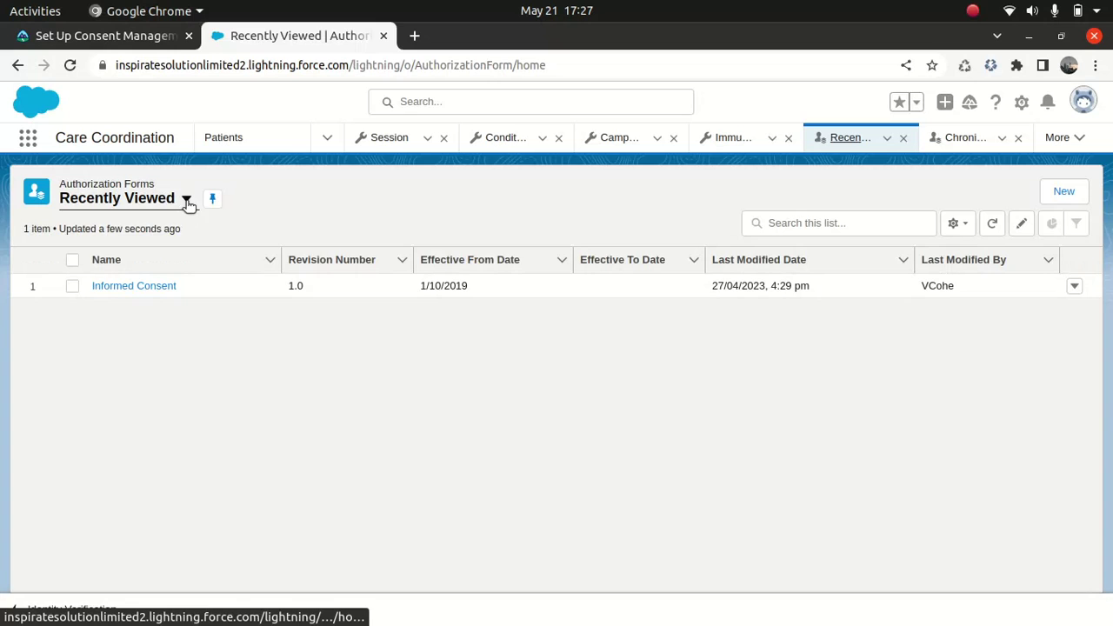
pyautogui.click(186, 198)
pyautogui.click(135, 261)
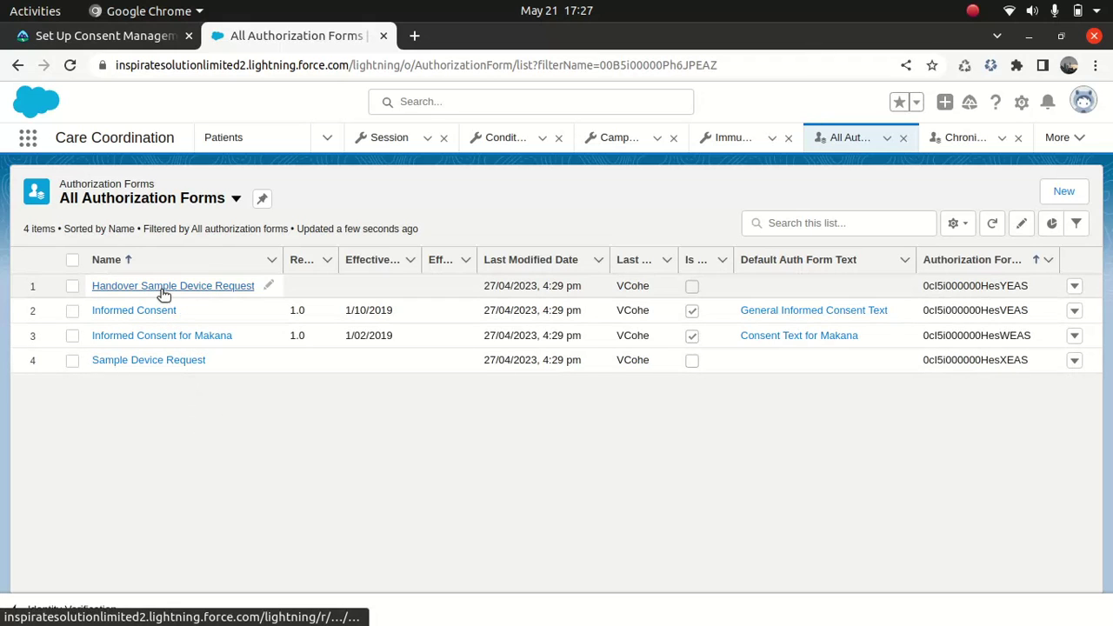
pyautogui.click(155, 310)
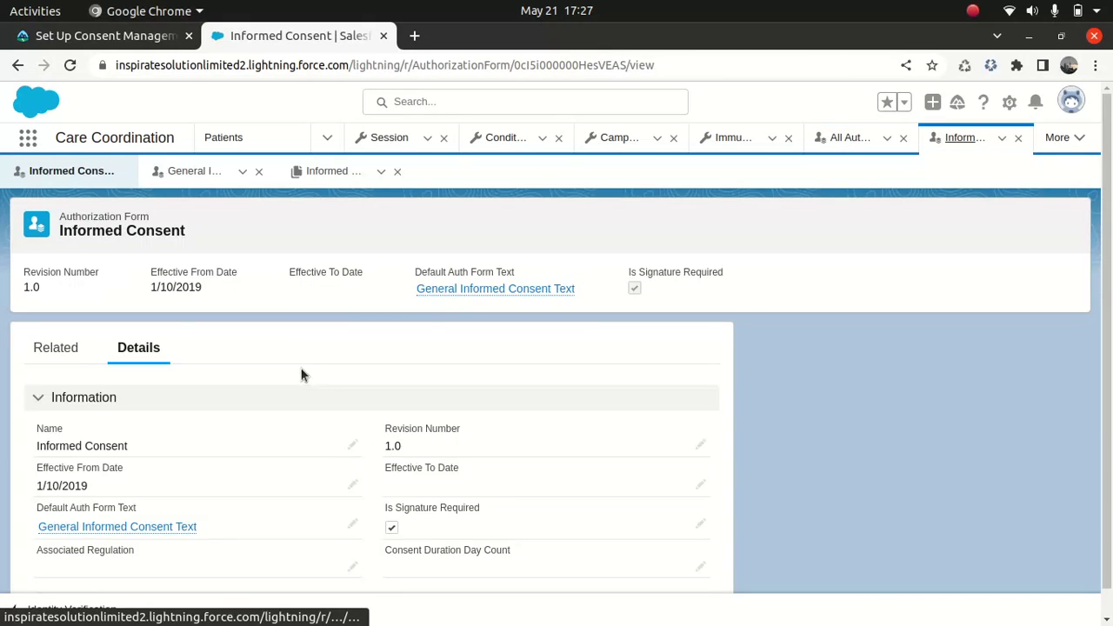
pyautogui.scroll(-1, 292, 375)
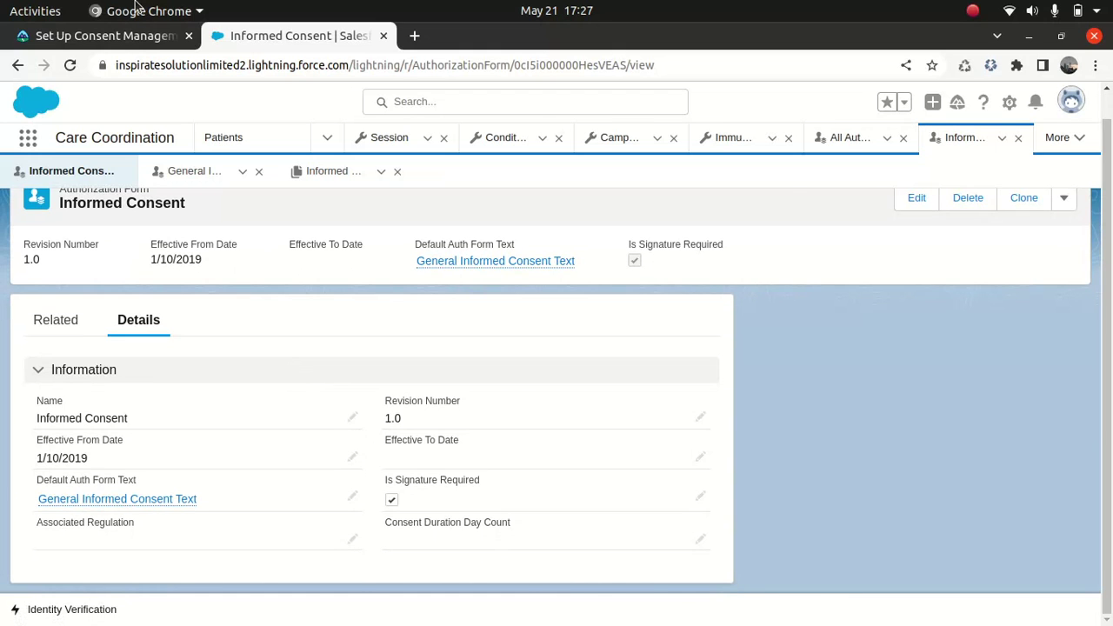
pyautogui.click(115, 37)
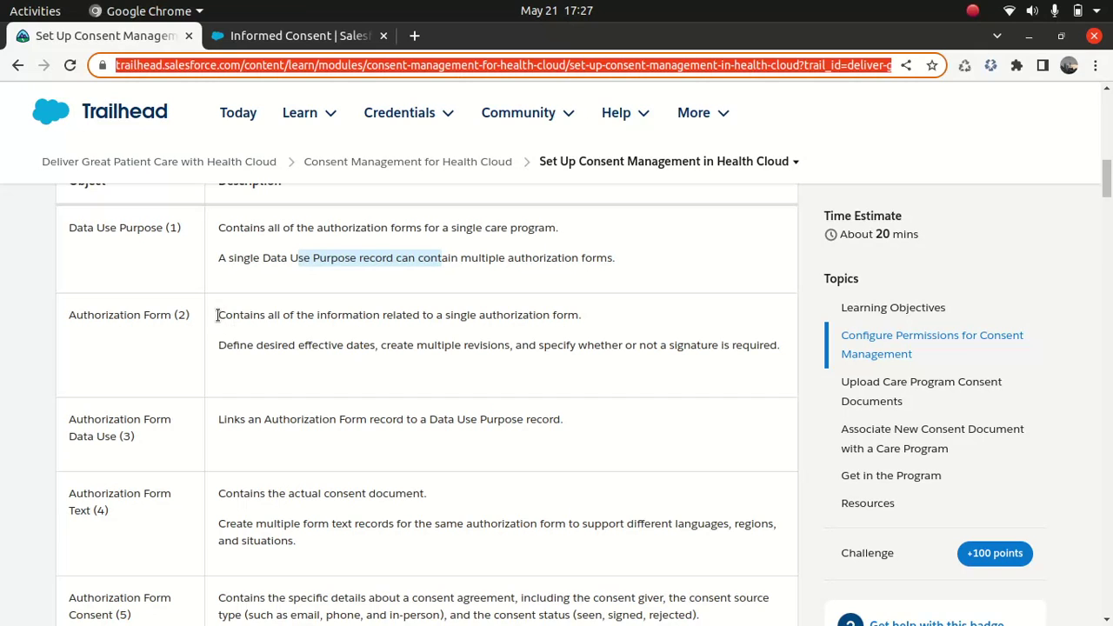
pyautogui.moveTo(218, 315); pyautogui.dragTo(540, 331)
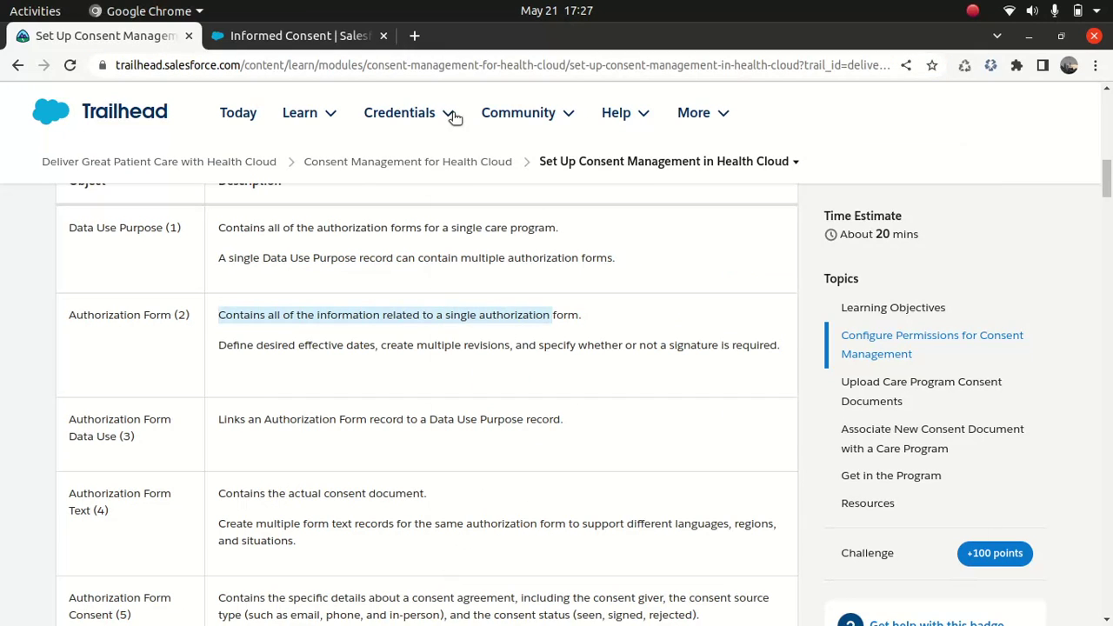
pyautogui.click(287, 35)
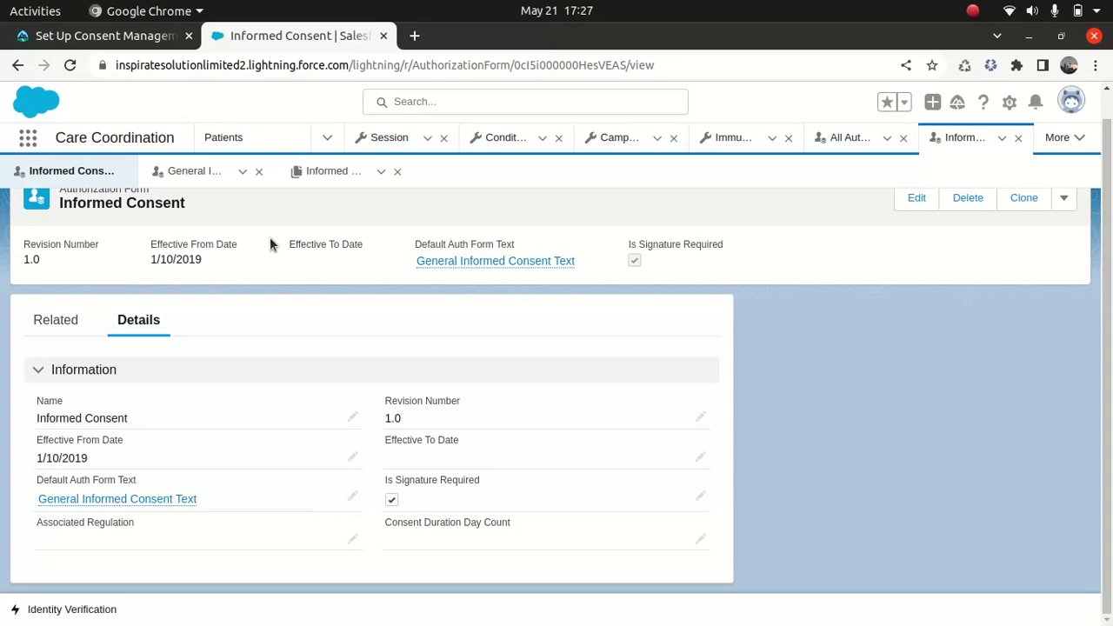
# - Open the General Informed Consent Text record and review its Details and Related tabs
pyautogui.click(139, 501)
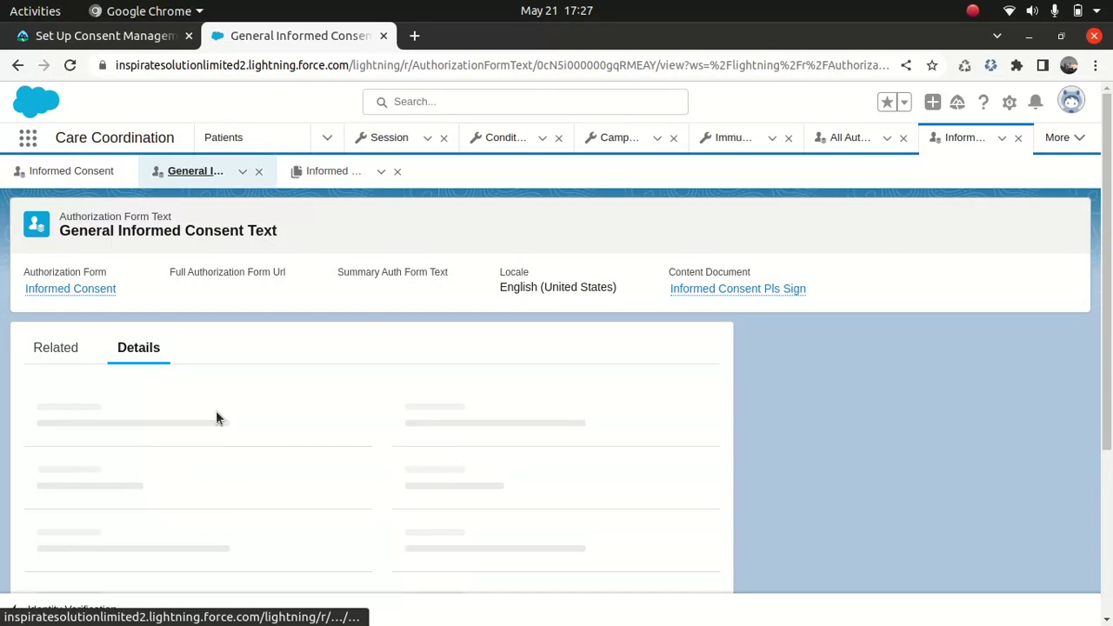
pyautogui.click(265, 407)
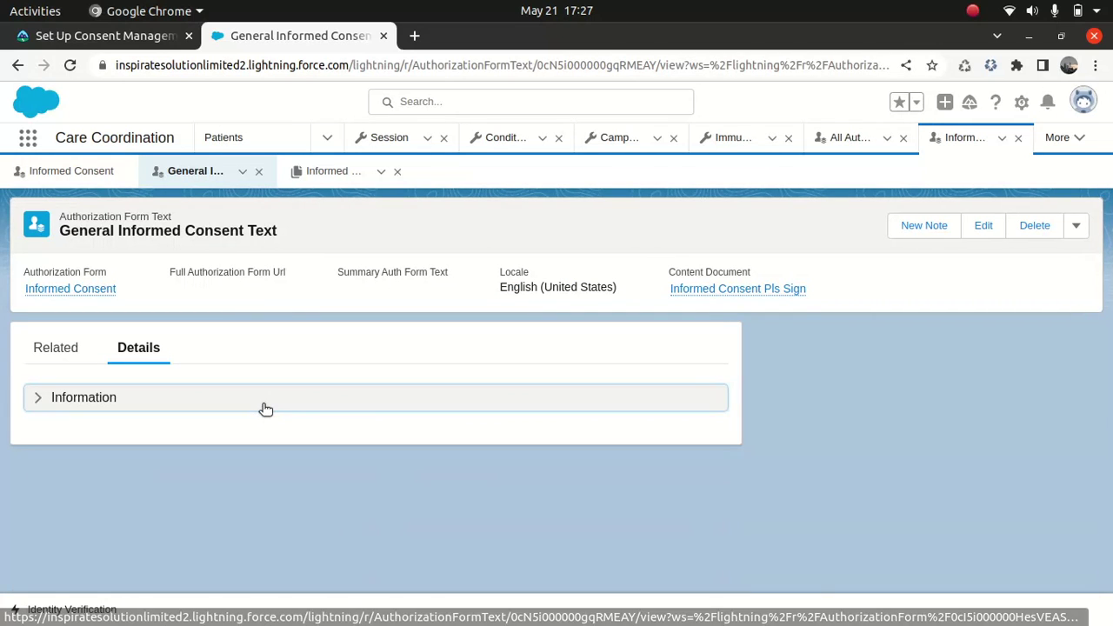
pyautogui.click(221, 403)
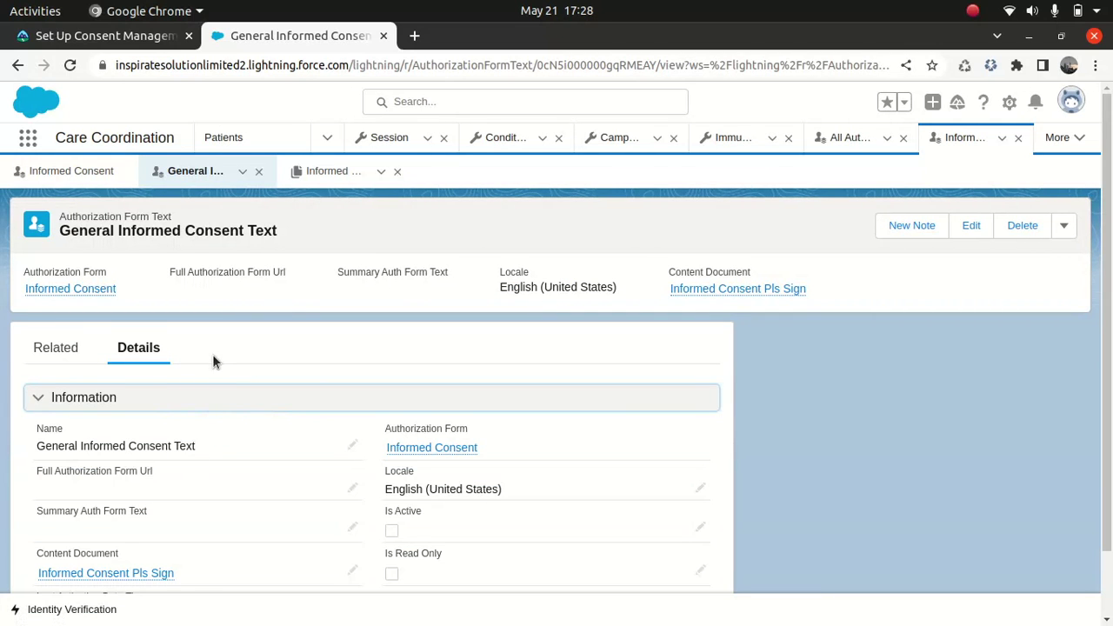
pyautogui.scroll(-2, 213, 361)
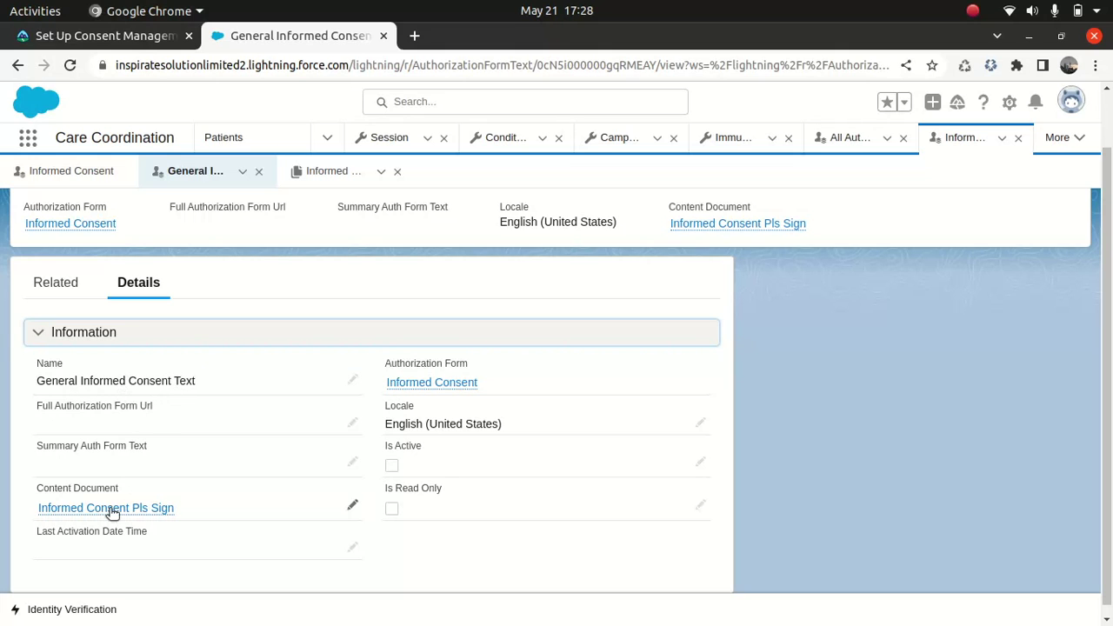
pyautogui.moveTo(103, 510)
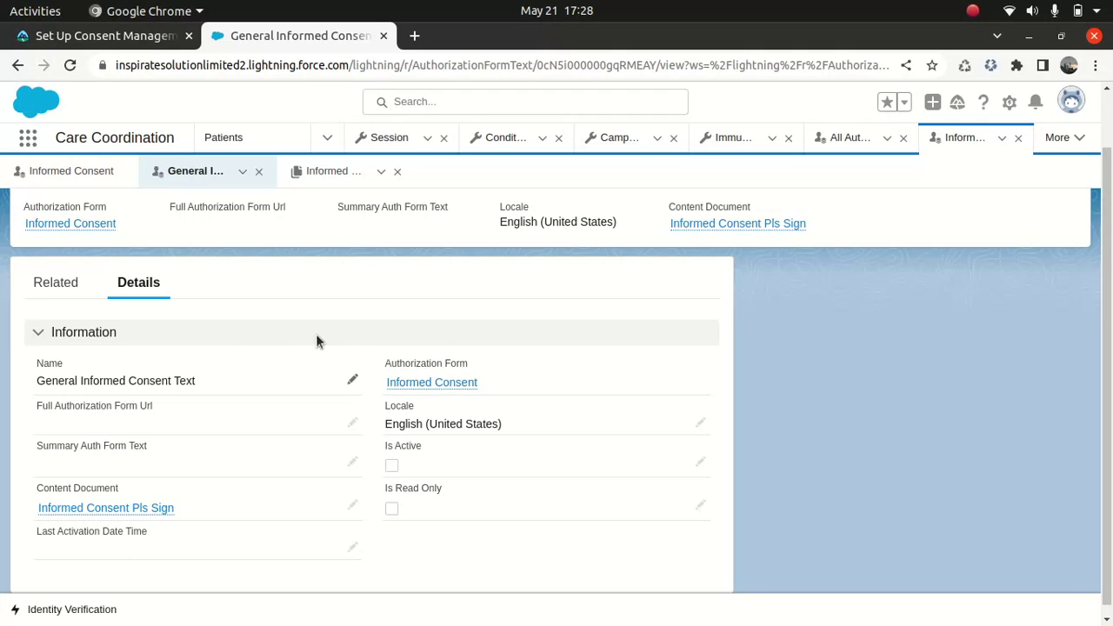
pyautogui.click(56, 280)
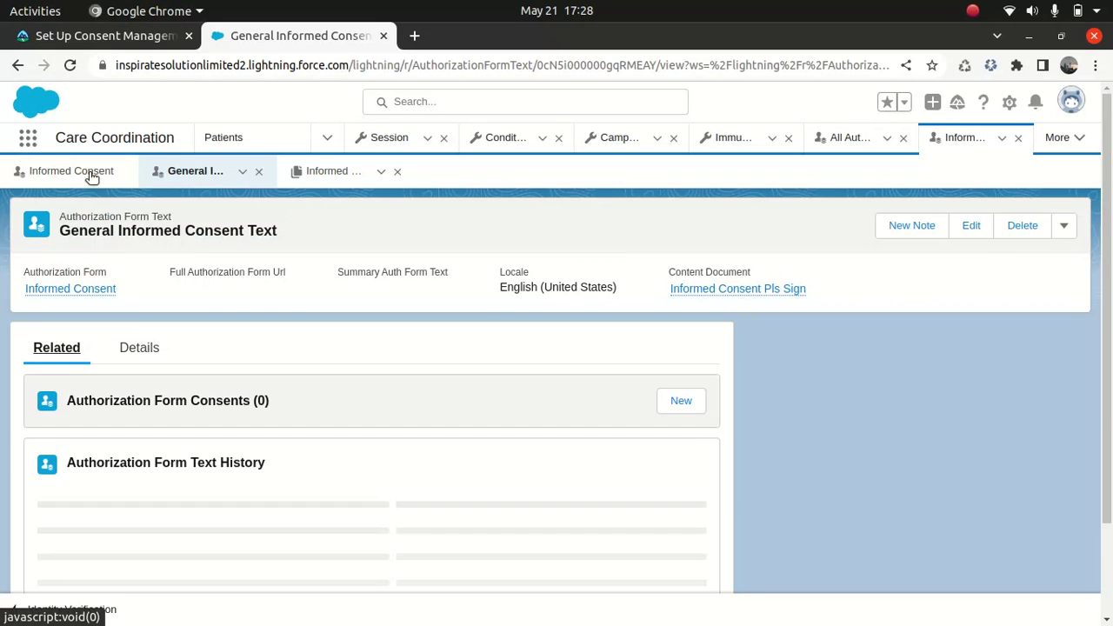
# - Return via Informed Consent, reopen the form text, and open the Informed Consent Pls Sign PDF
pyautogui.click(84, 173)
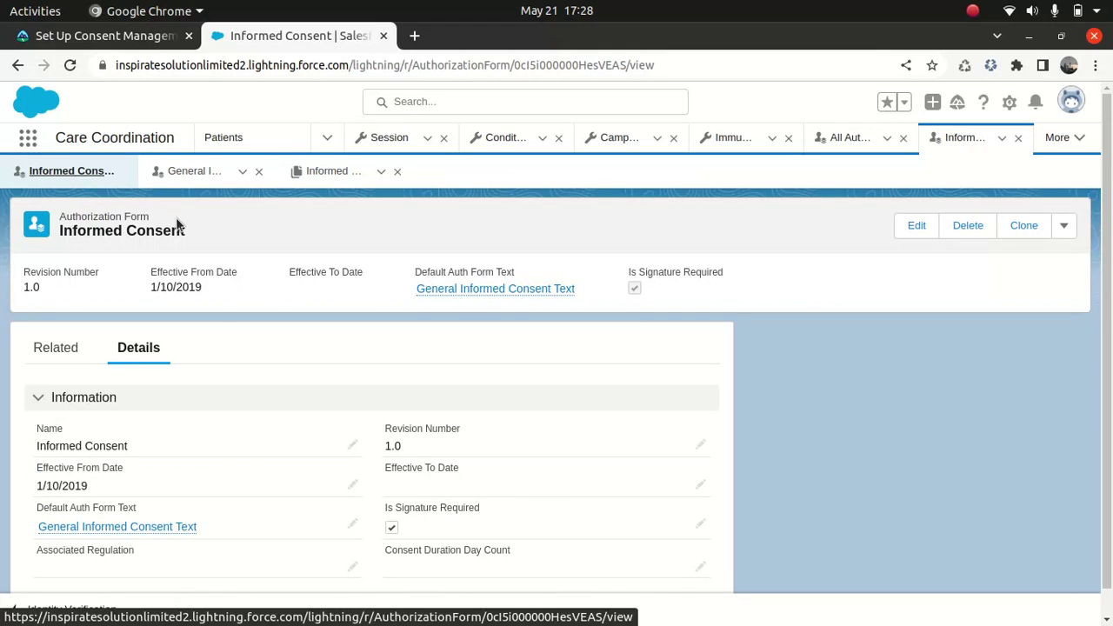
pyautogui.click(123, 527)
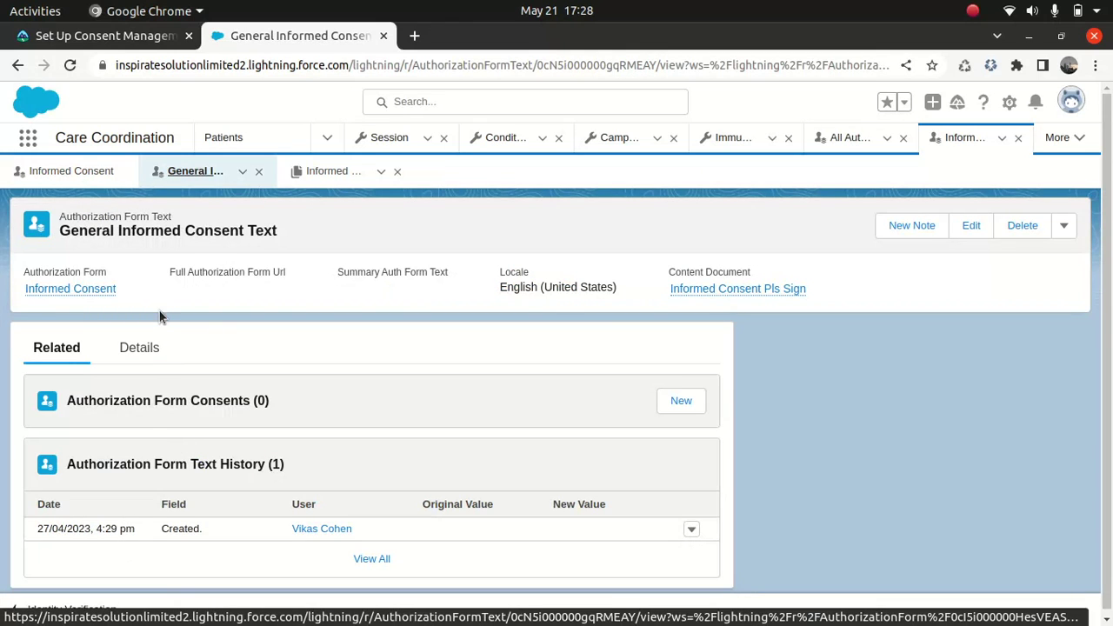
pyautogui.click(141, 346)
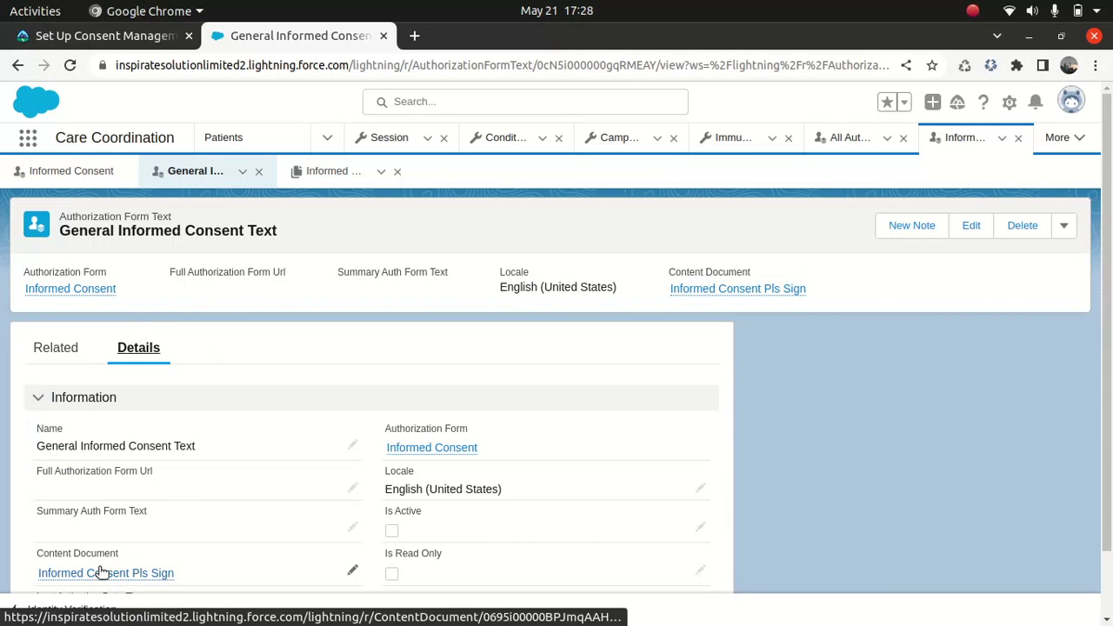
pyautogui.click(100, 574)
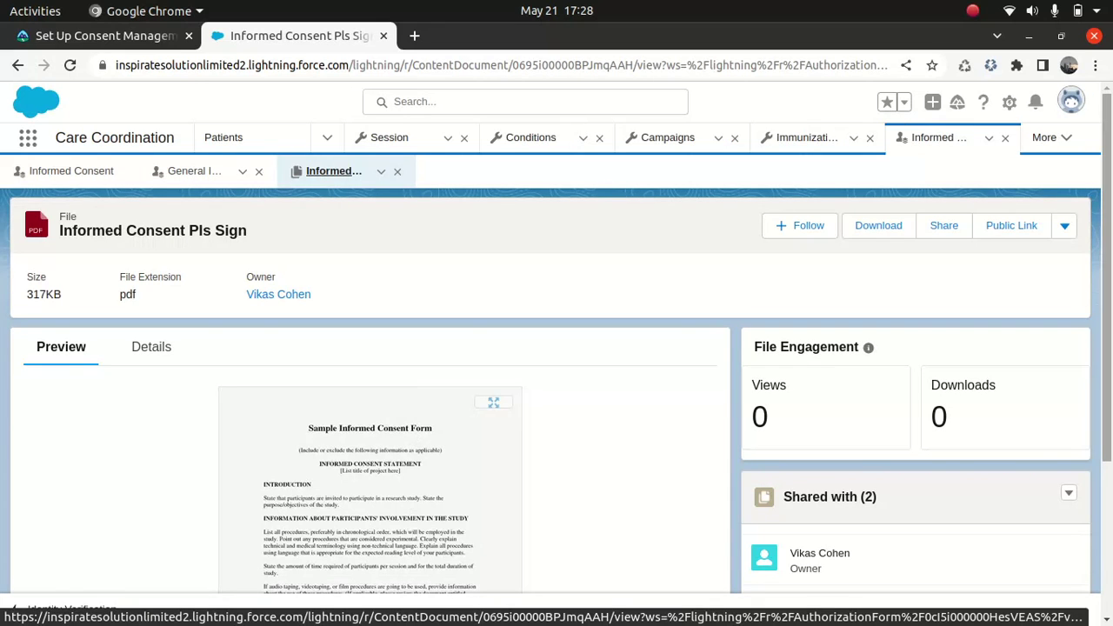
# - Scroll the consent PDF, return to the Informed Consent form, and note Authorization Form Data Use in Trailhead
pyautogui.scroll(-5, 415, 503)
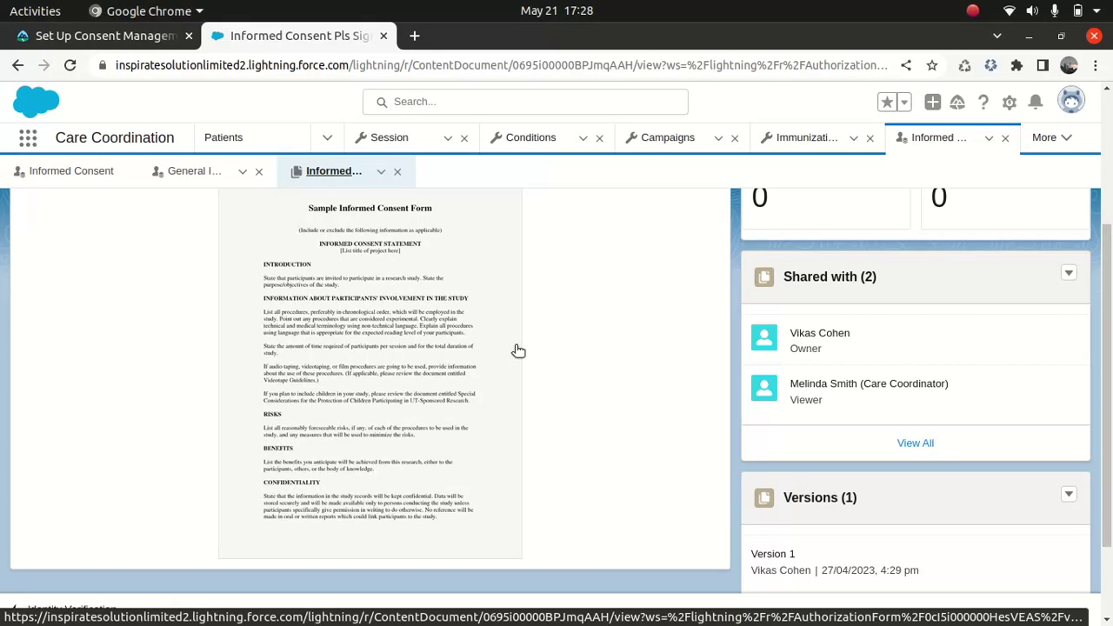
pyautogui.click(197, 171)
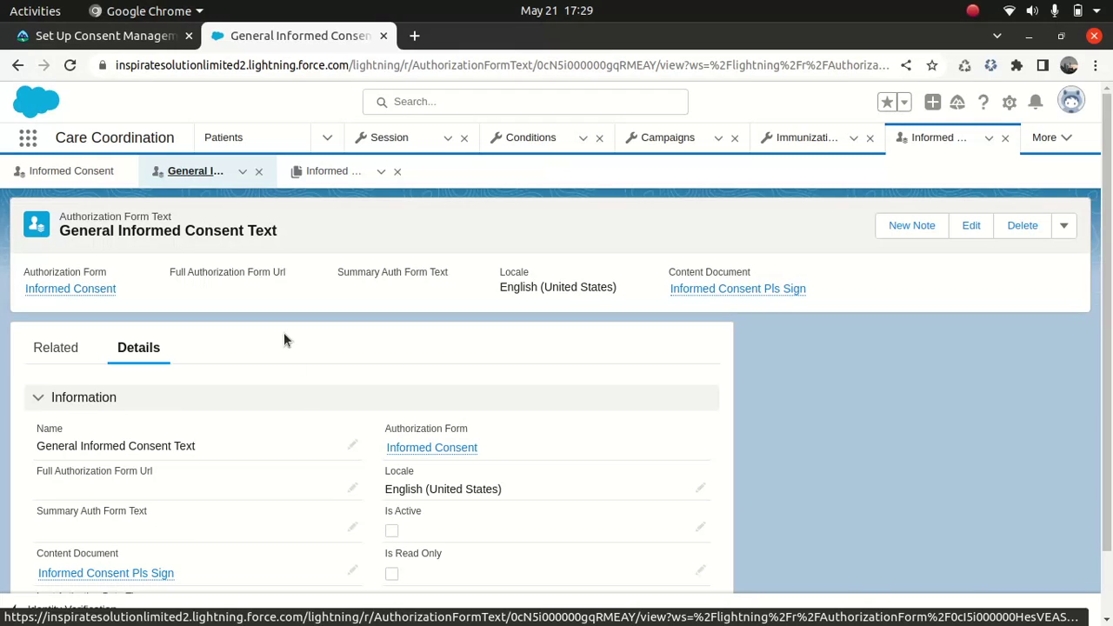
pyautogui.click(87, 171)
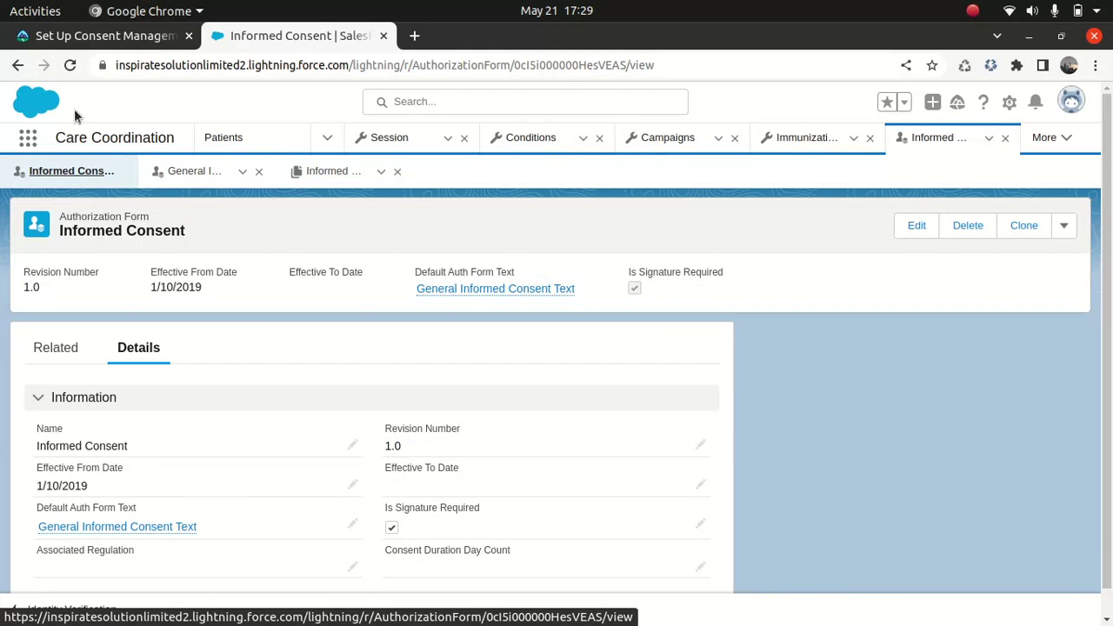
pyautogui.click(109, 39)
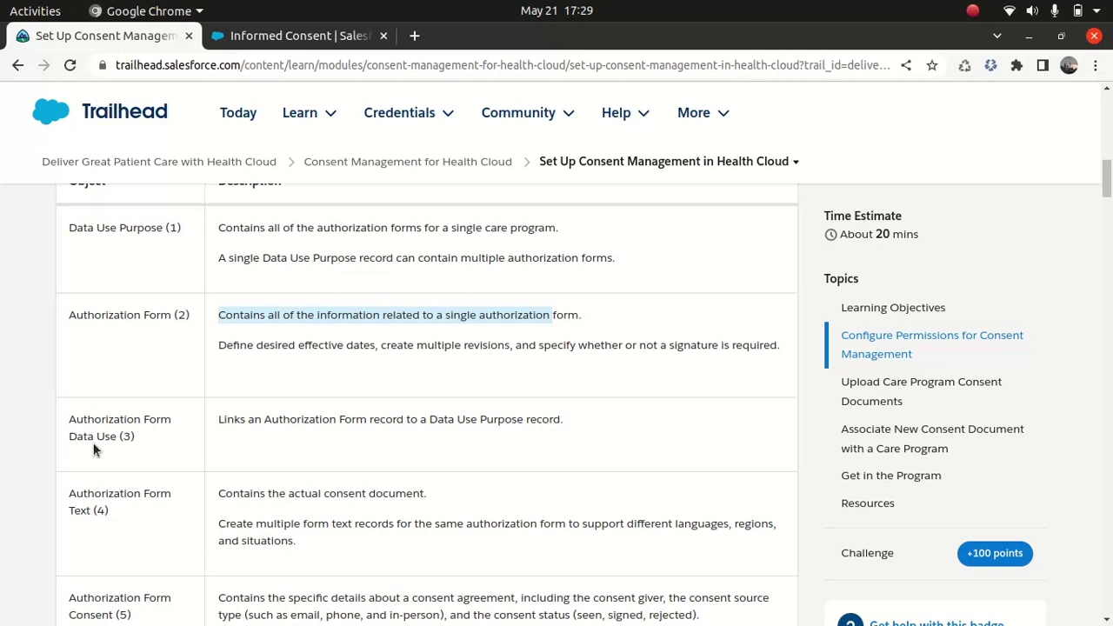
pyautogui.moveTo(119, 438); pyautogui.dragTo(64, 405)
pyautogui.hotkey('ctrl', 'c')
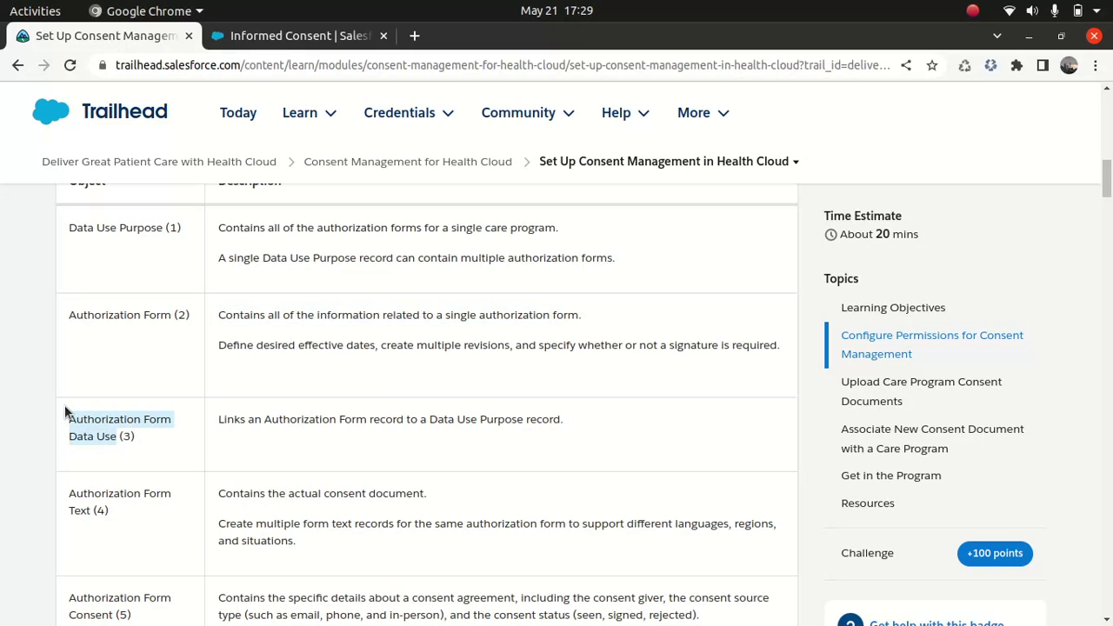
pyautogui.click(291, 36)
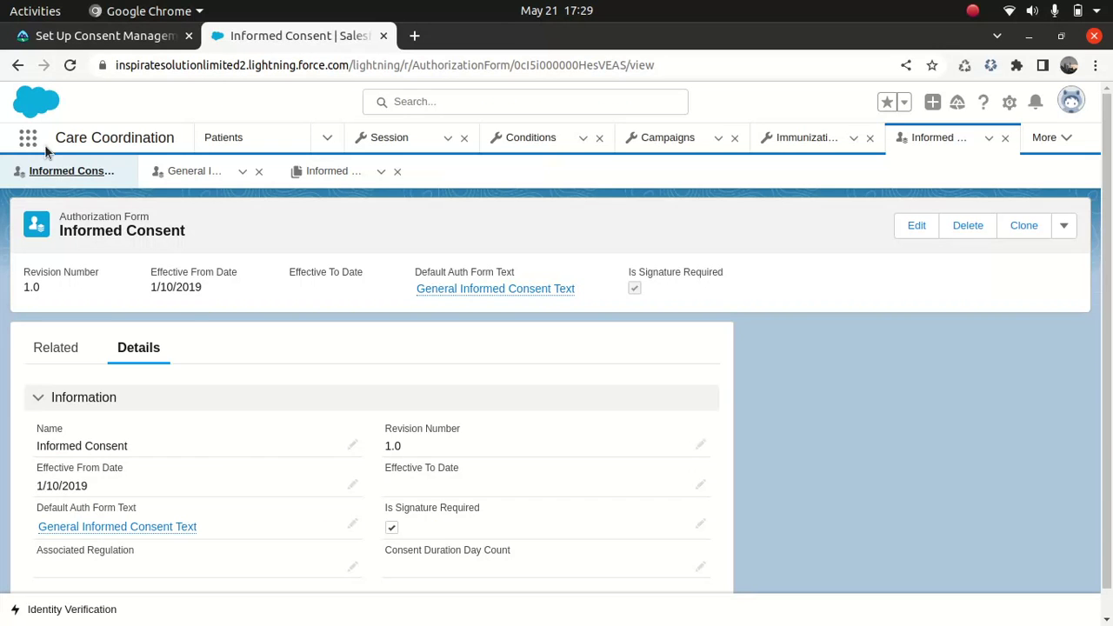
# - Open the Authorization Form Data Use records and switch to the All list view
pyautogui.click(28, 141)
pyautogui.hotkey('ctrl', 'v')
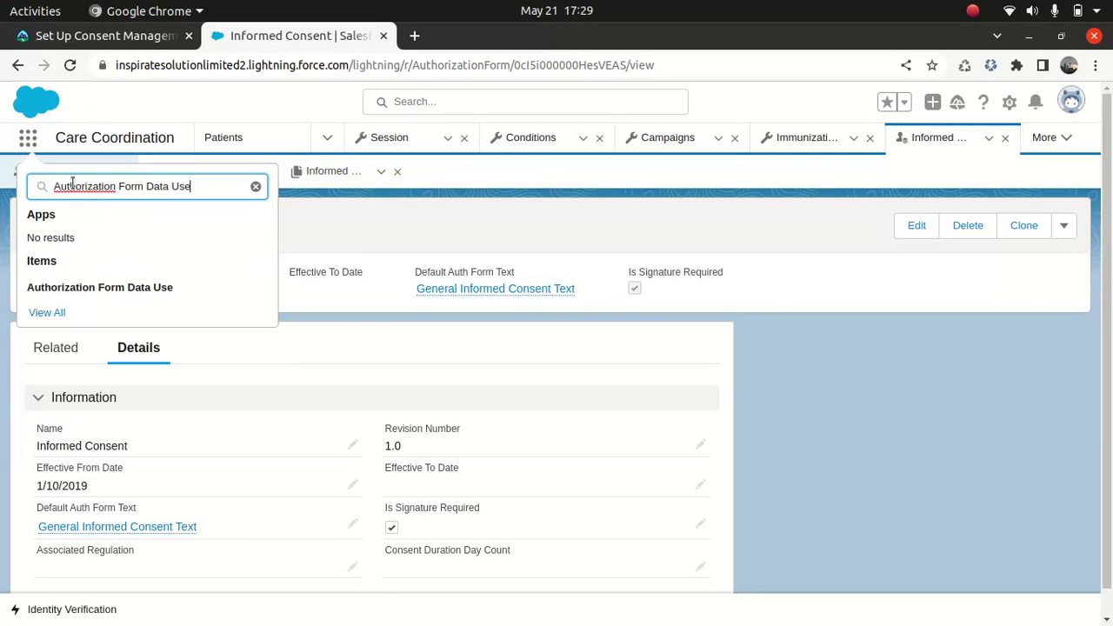
pyautogui.click(118, 287)
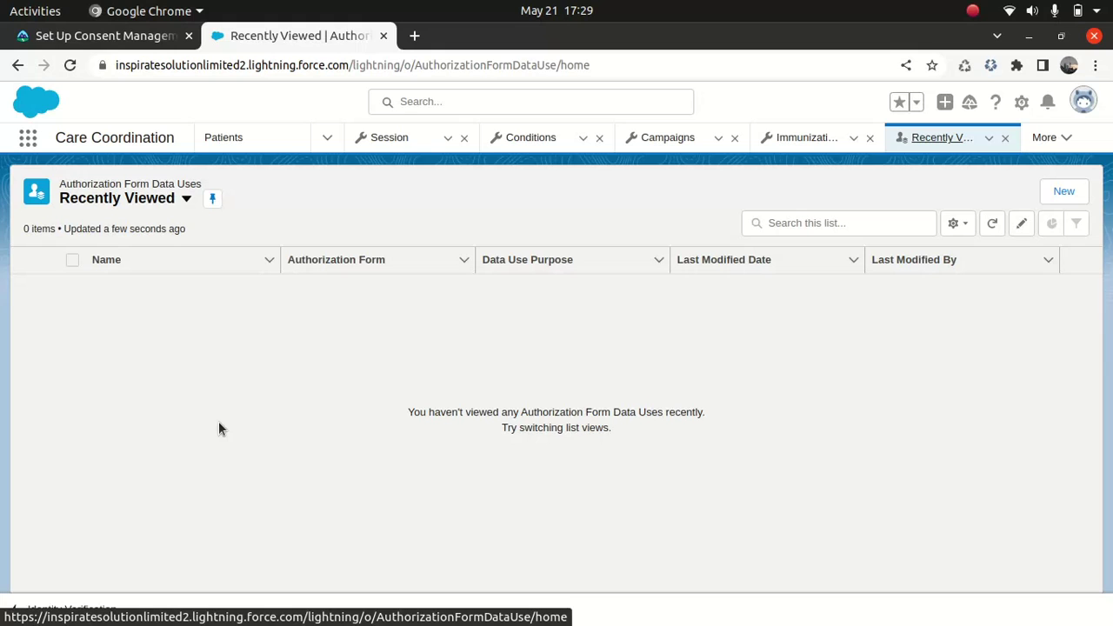
pyautogui.click(184, 200)
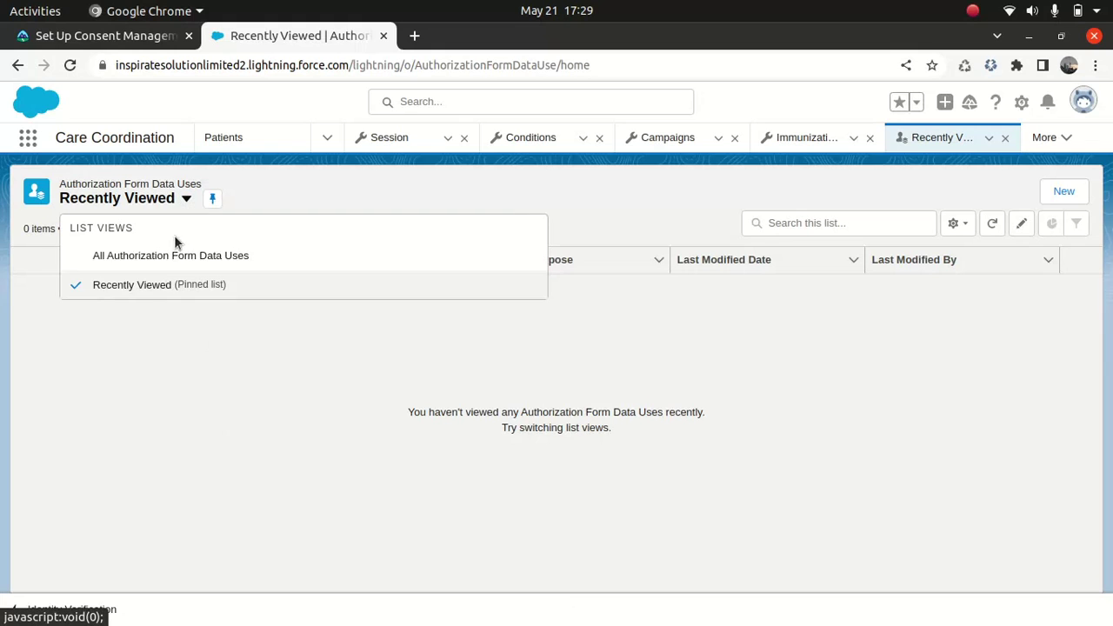
pyautogui.click(174, 256)
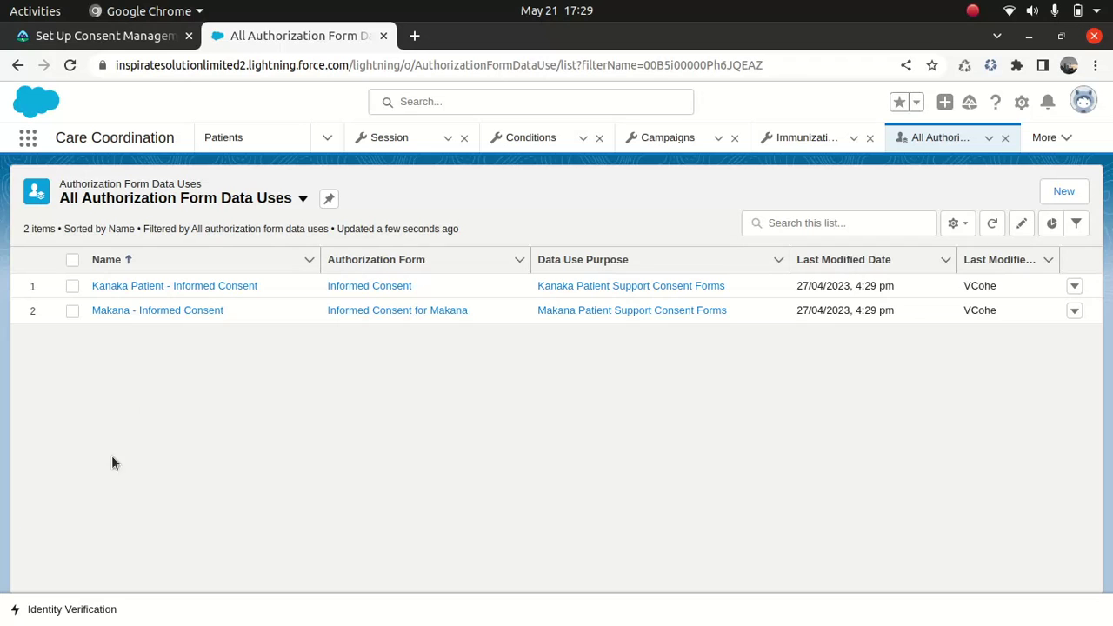
# - Open the Makana - Informed Consent record and highlight its linked authorization form
pyautogui.click(174, 311)
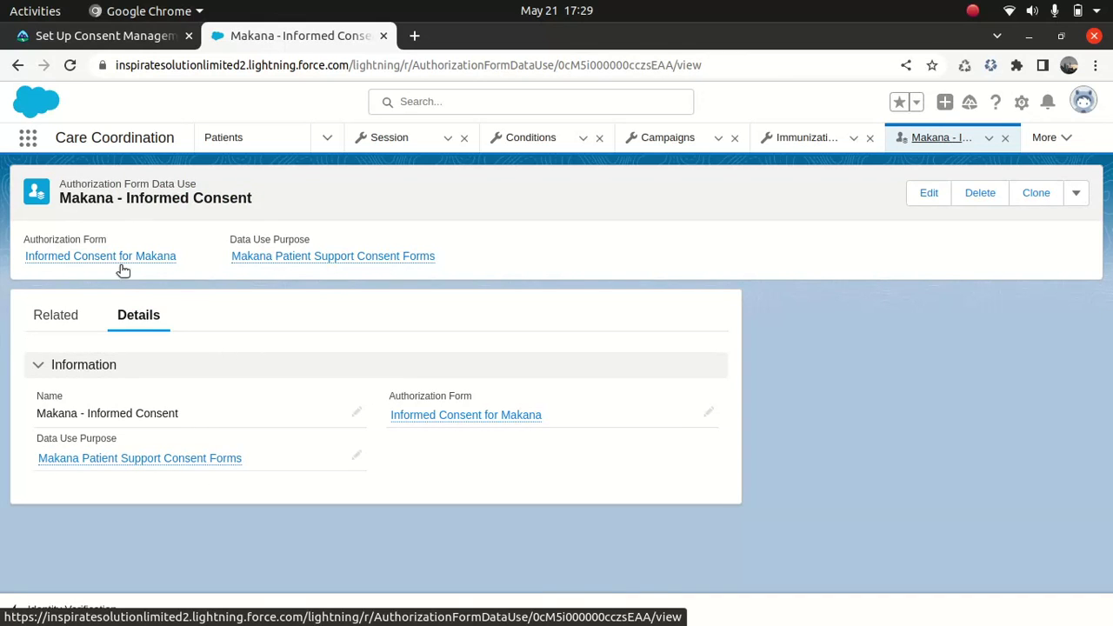
pyautogui.tripleClick(63, 427)
pyautogui.click(165, 483)
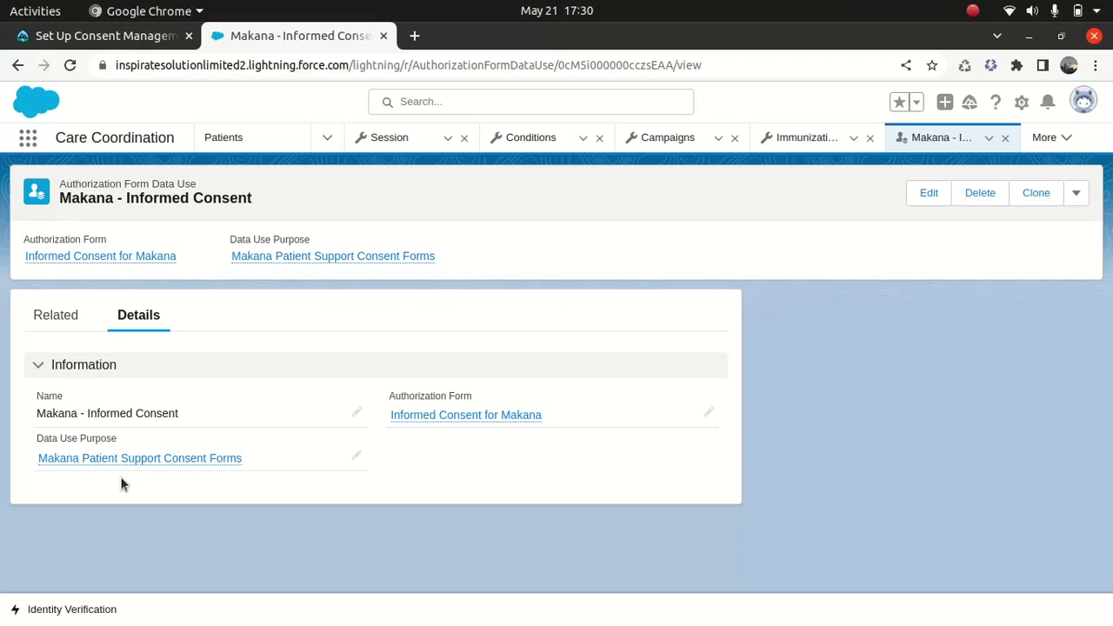
# - Search 'data use', open Data Use Purpose, and open Makana Patient Support Consent Forms
pyautogui.click(28, 137)
pyautogui.write('da')
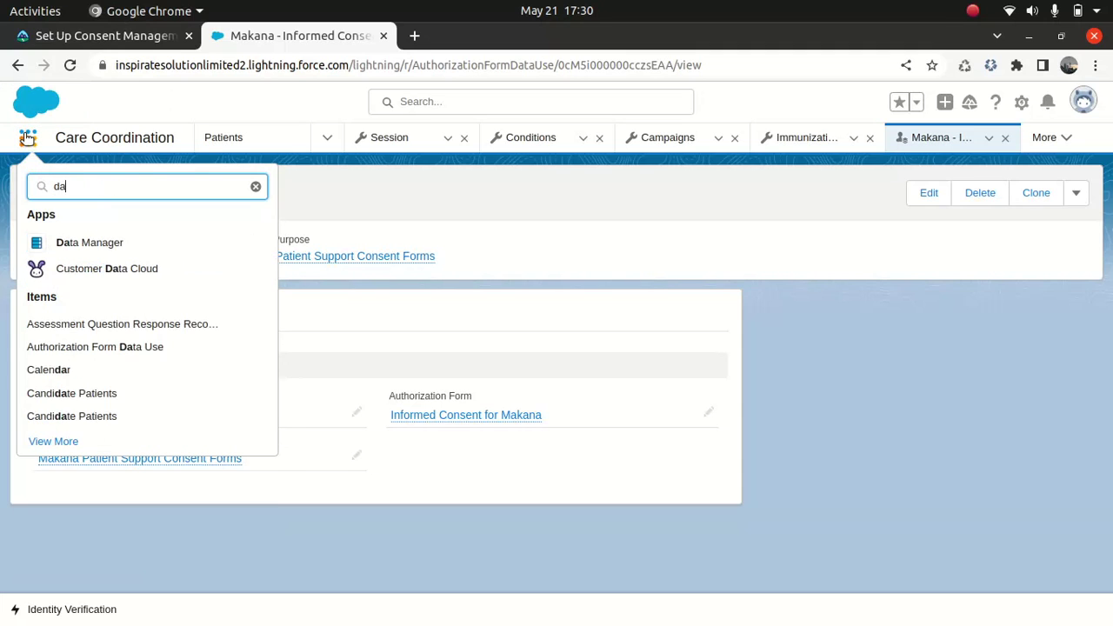
pyautogui.write('ta use')
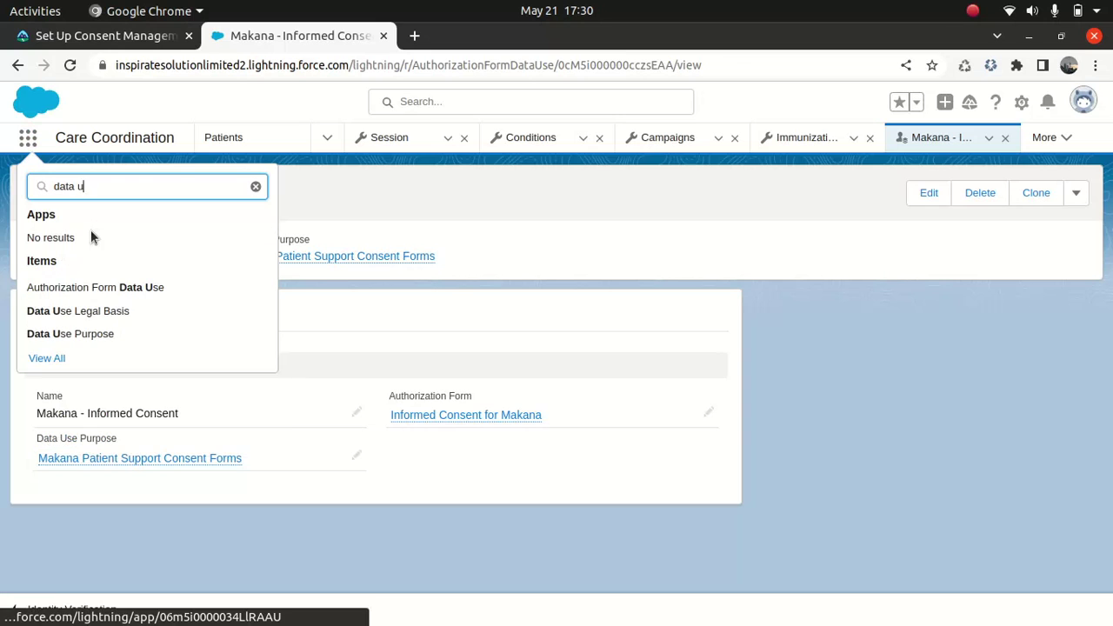
pyautogui.click(102, 334)
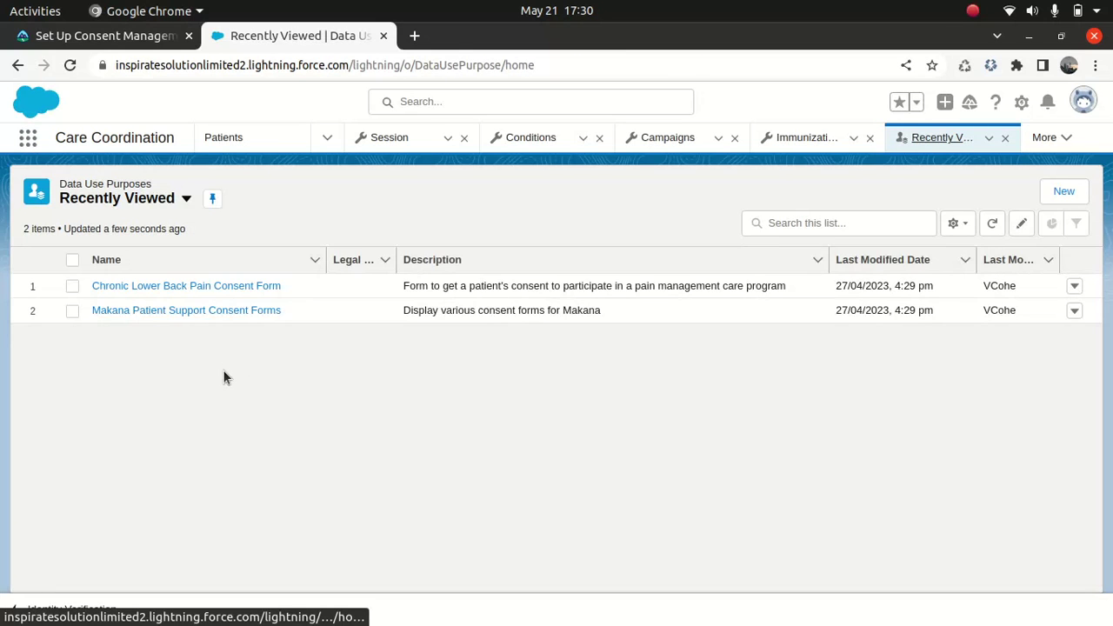
pyautogui.click(147, 314)
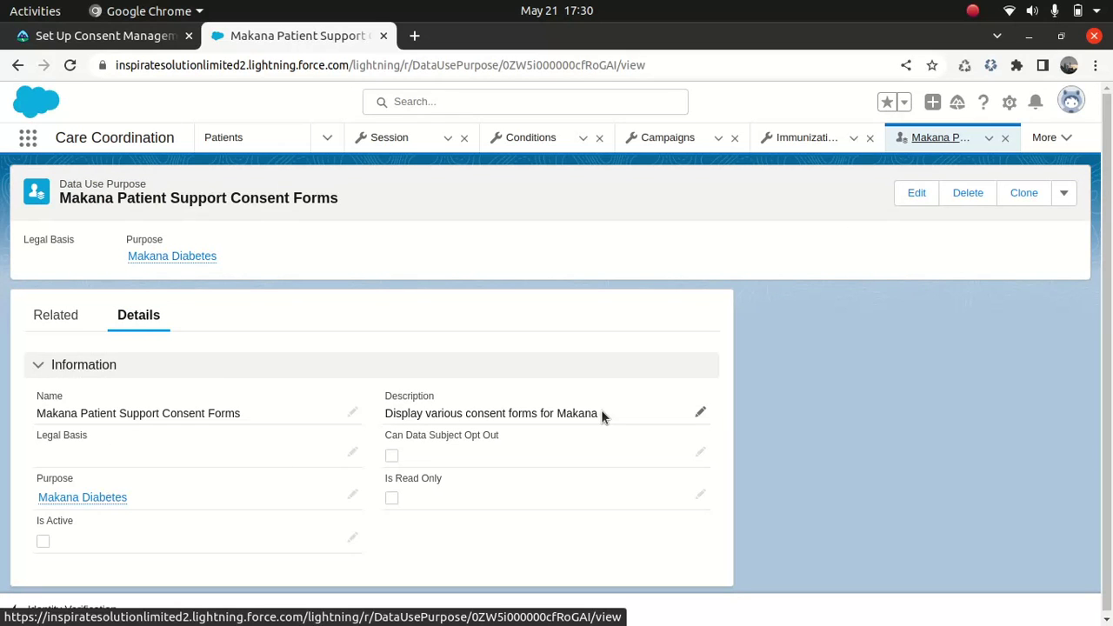
pyautogui.moveTo(89, 502)
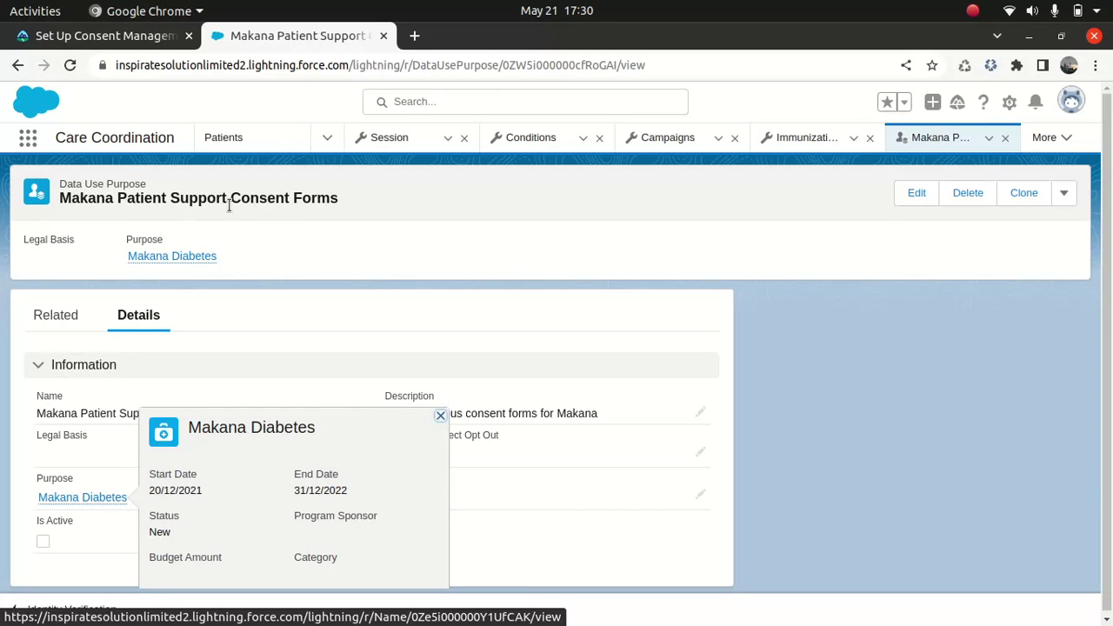
# - Search 'author' to open Authorization Form Consent and show the All list view
pyautogui.click(29, 138)
pyautogui.write('aut')
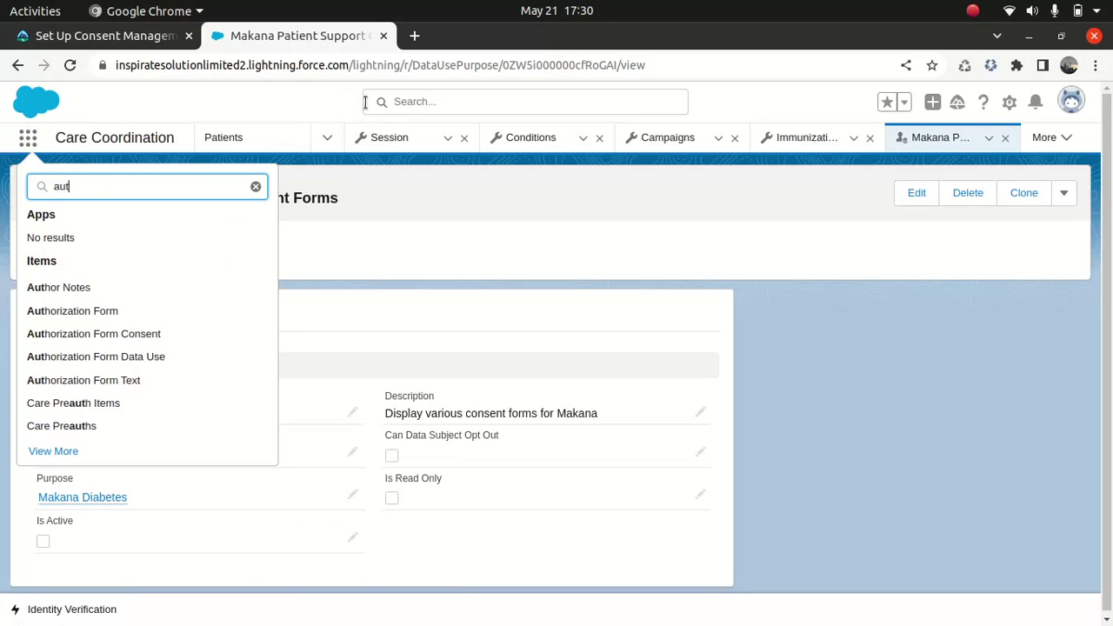
pyautogui.press('BackSpace')
pyautogui.write('h')
pyautogui.press('BackSpace')
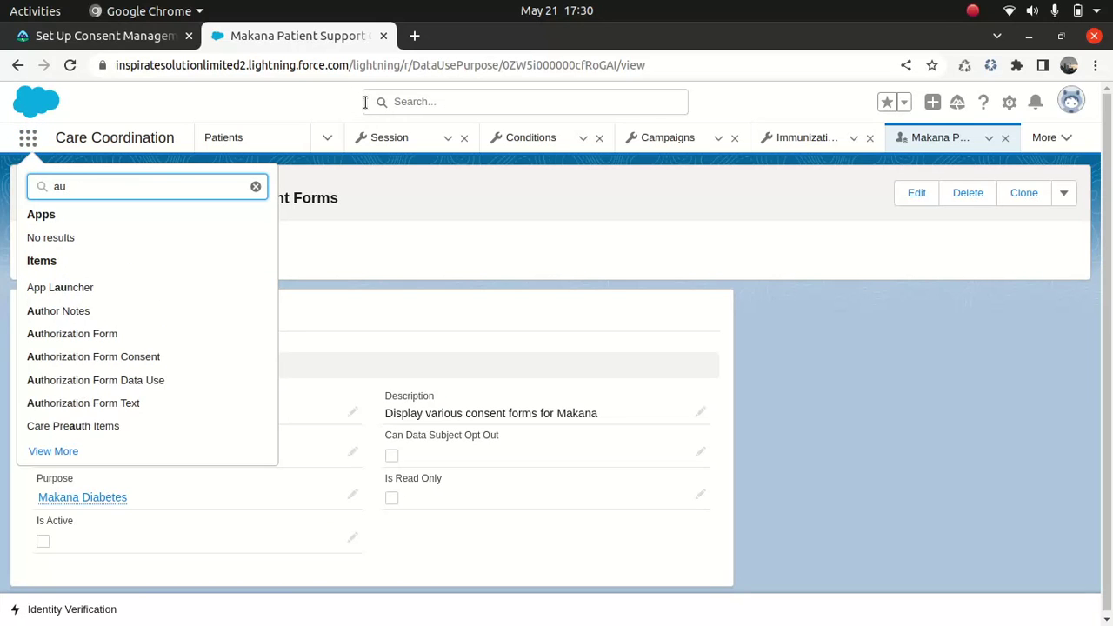
pyautogui.write('h')
pyautogui.press('BackSpace')
pyautogui.write('thor')
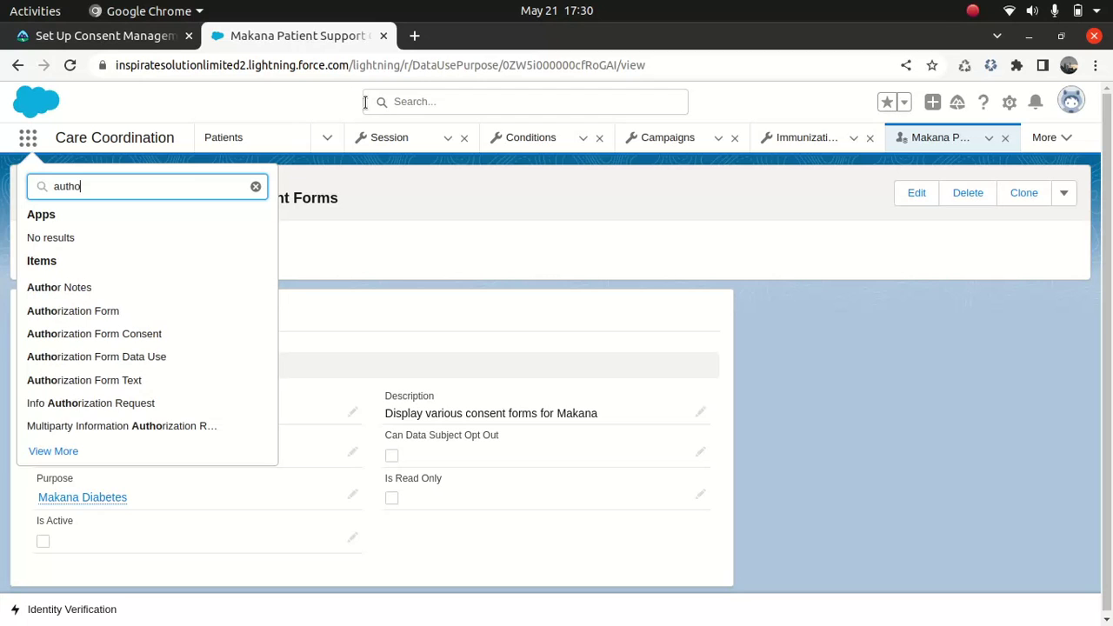
pyautogui.click(133, 338)
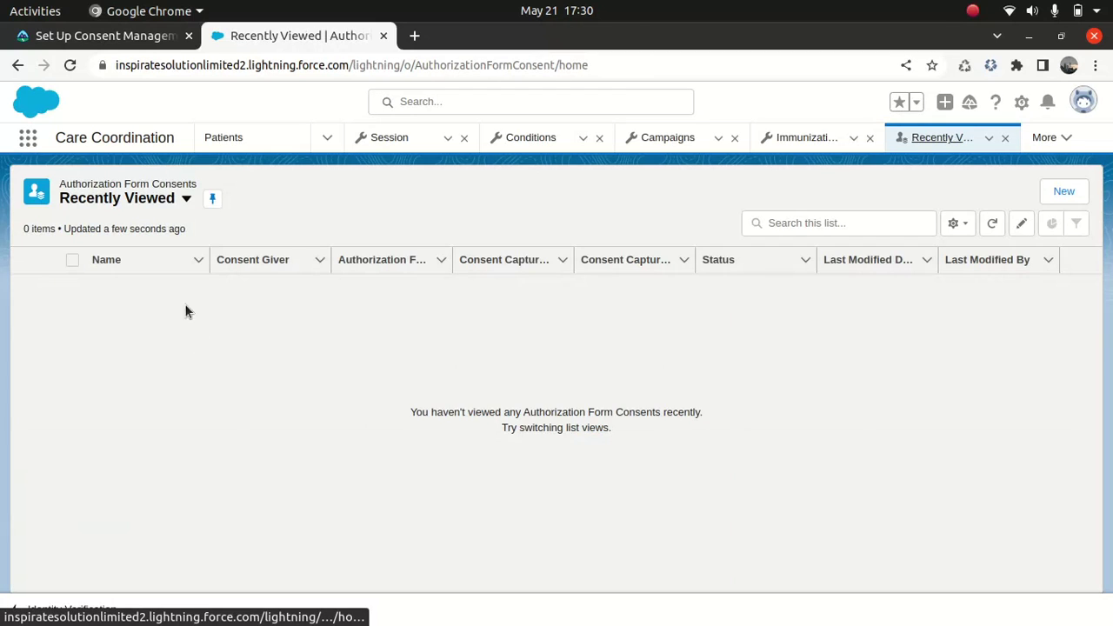
pyautogui.click(186, 199)
pyautogui.click(135, 254)
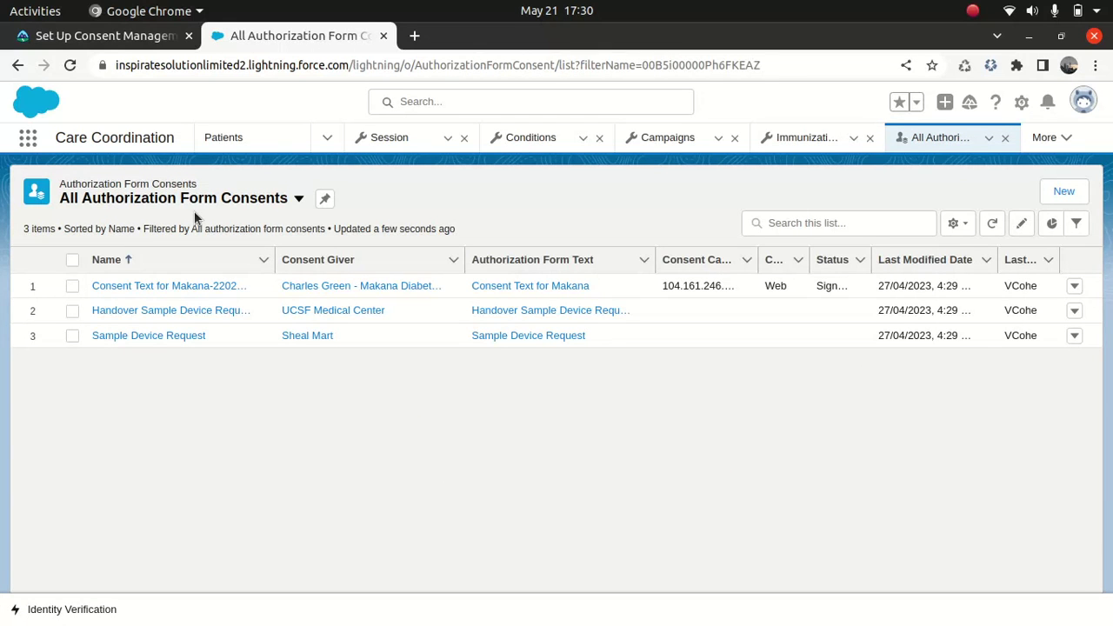
# - Check the Trailhead lesson, then paste-search and open the Authorization Form Data Use list
pyautogui.click(113, 36)
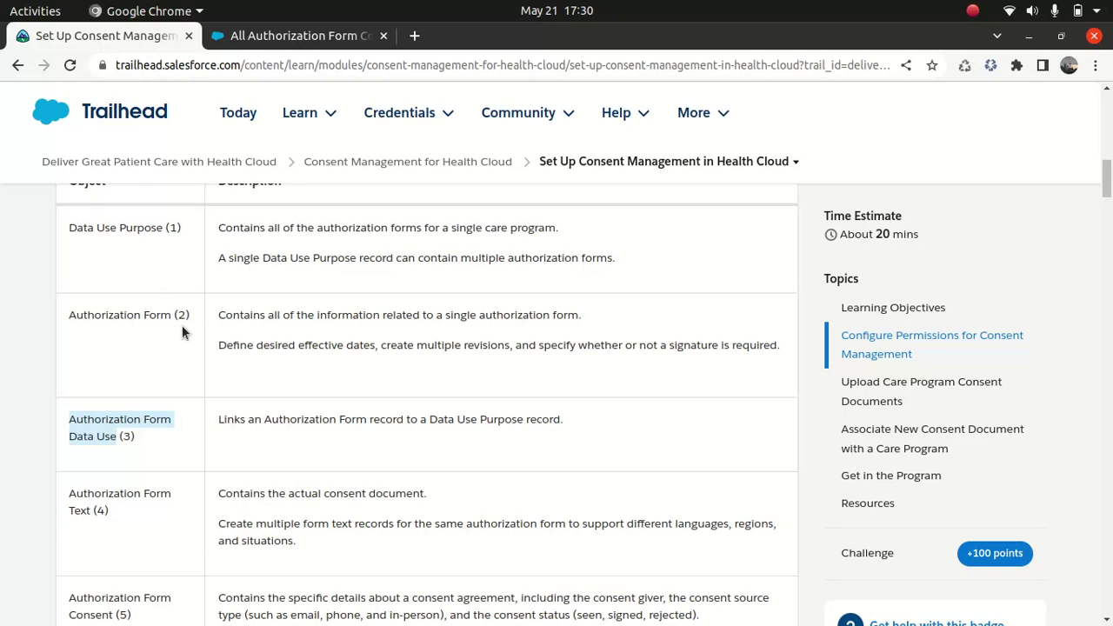
pyautogui.click(294, 36)
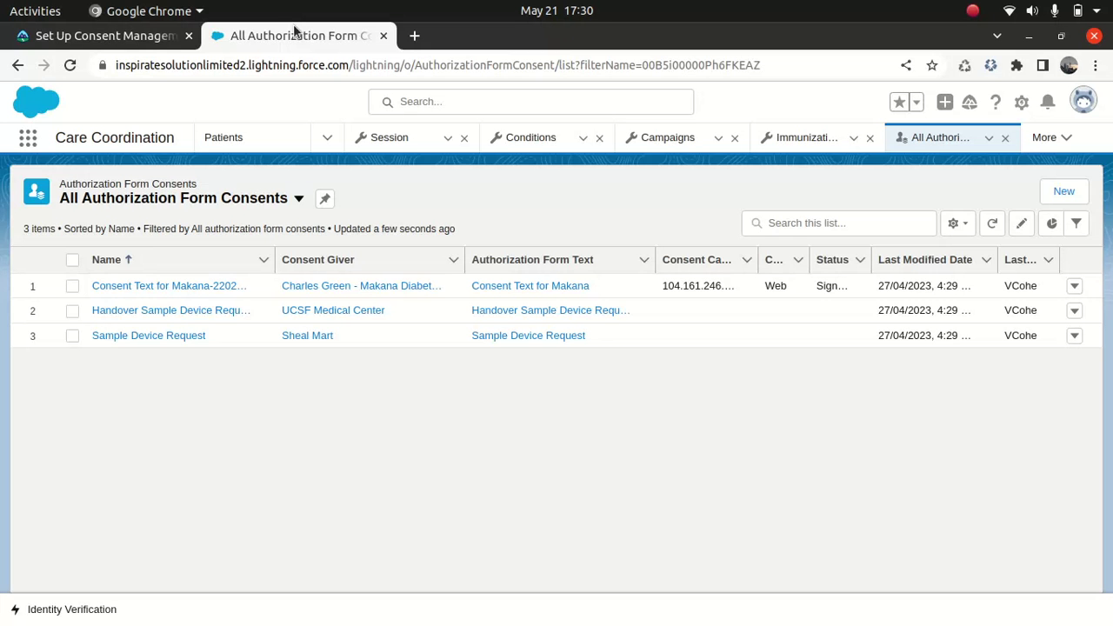
pyautogui.click(28, 138)
pyautogui.write('Authorization Form Data Use')
pyautogui.click(128, 288)
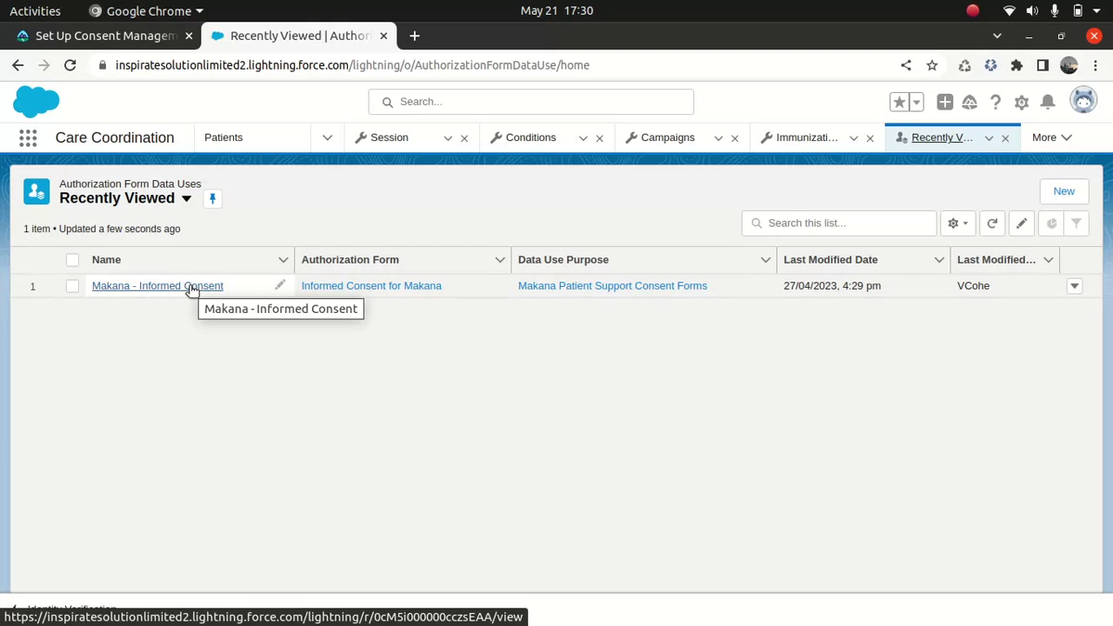
# - Open Makana - Informed Consent and inspect its Informed Consent for Makana form link
pyautogui.click(180, 287)
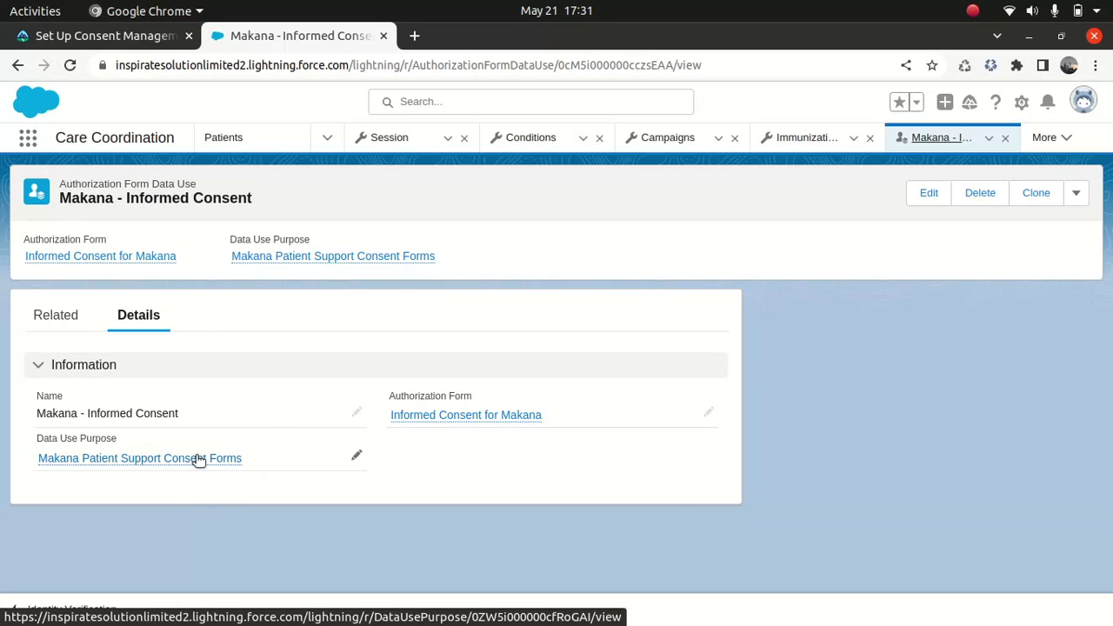
pyautogui.moveTo(194, 459)
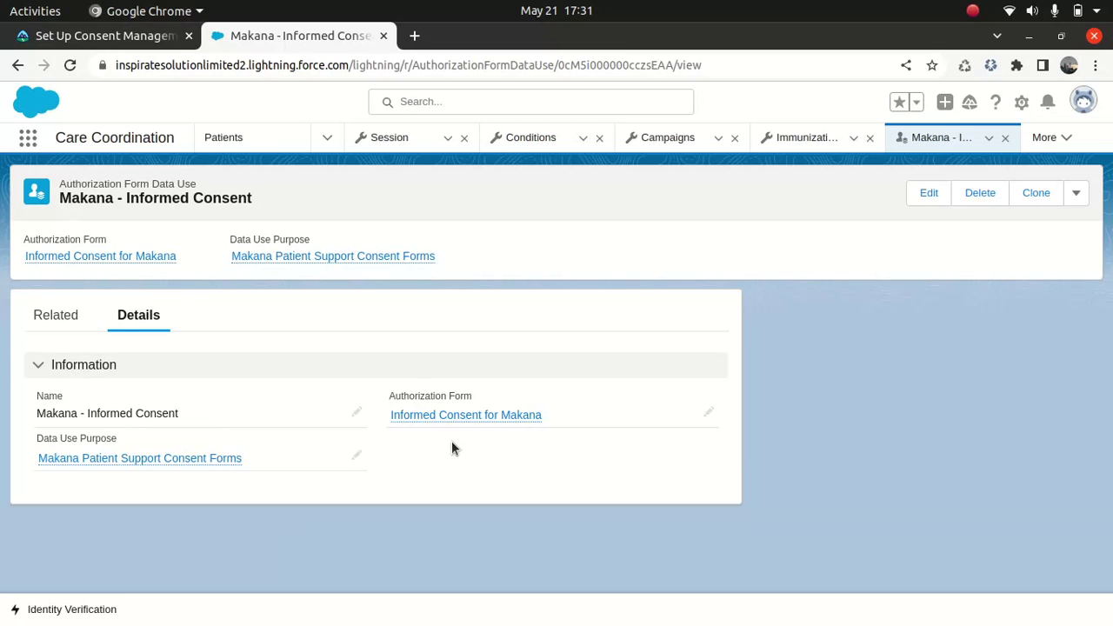
pyautogui.moveTo(142, 467)
pyautogui.click(449, 417)
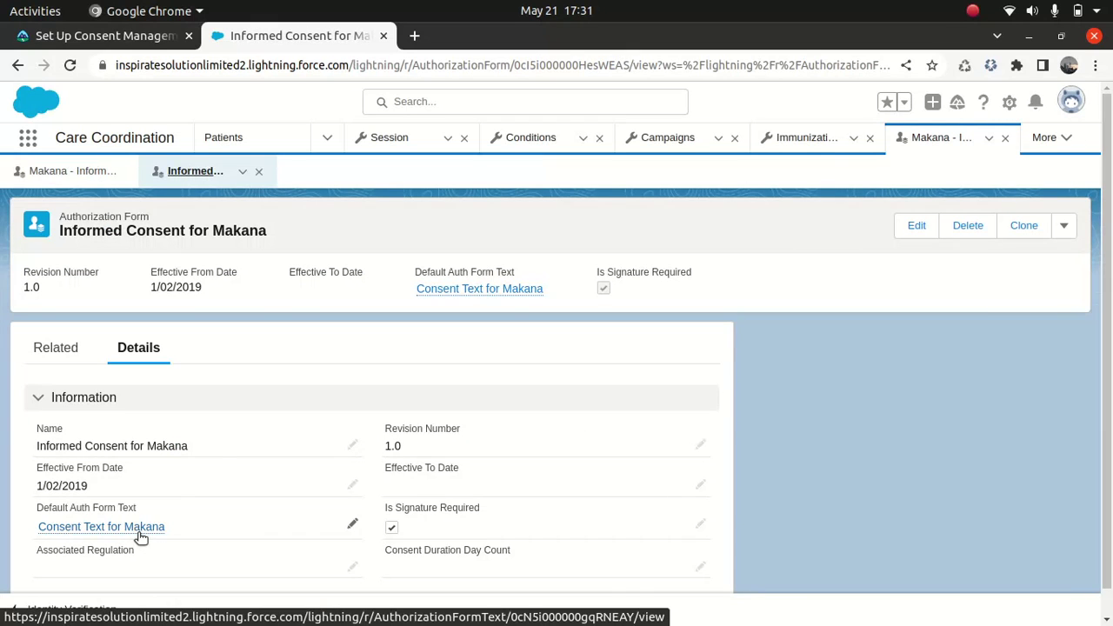
pyautogui.moveTo(140, 537)
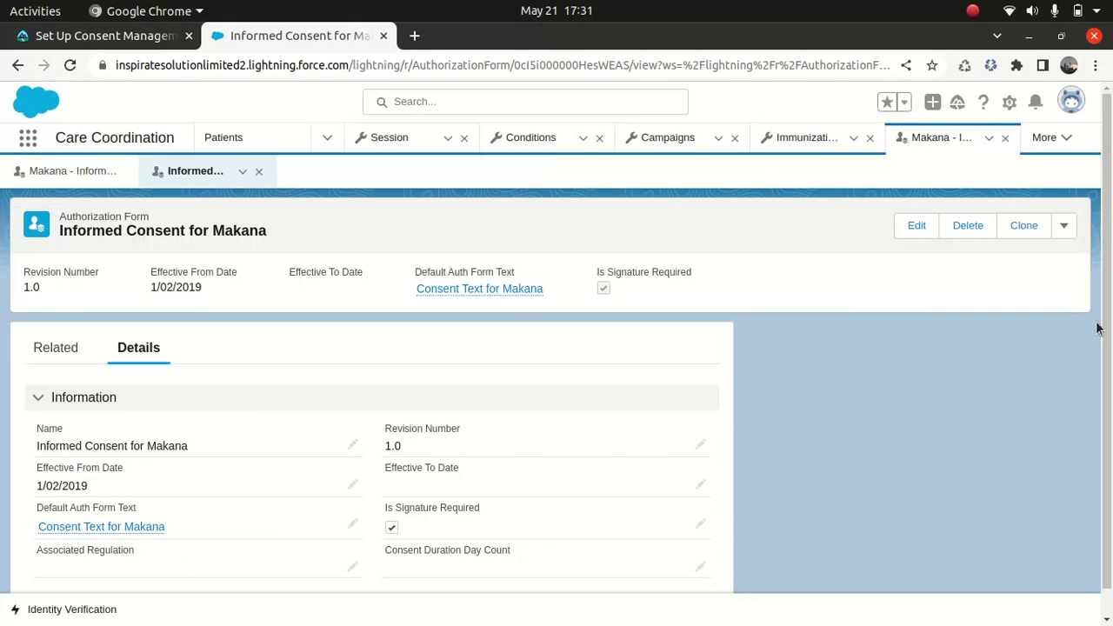
pyautogui.scroll(-1, 1098, 325)
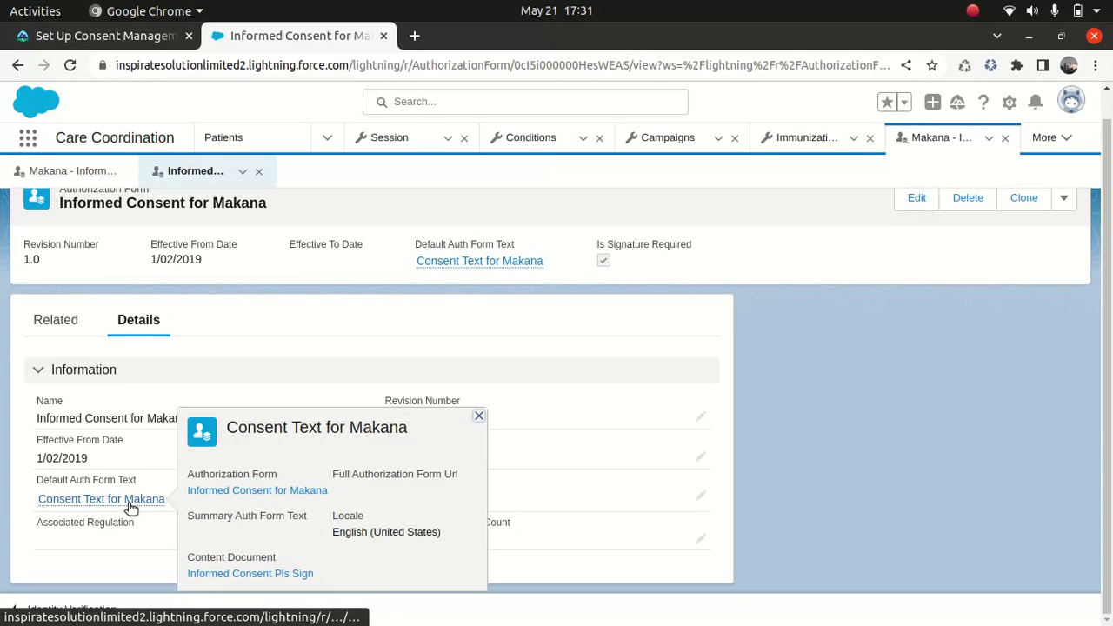
# - View Consent Text for Makana and its Informed Consent Pls Sign PDF, then return to the text
pyautogui.click(130, 503)
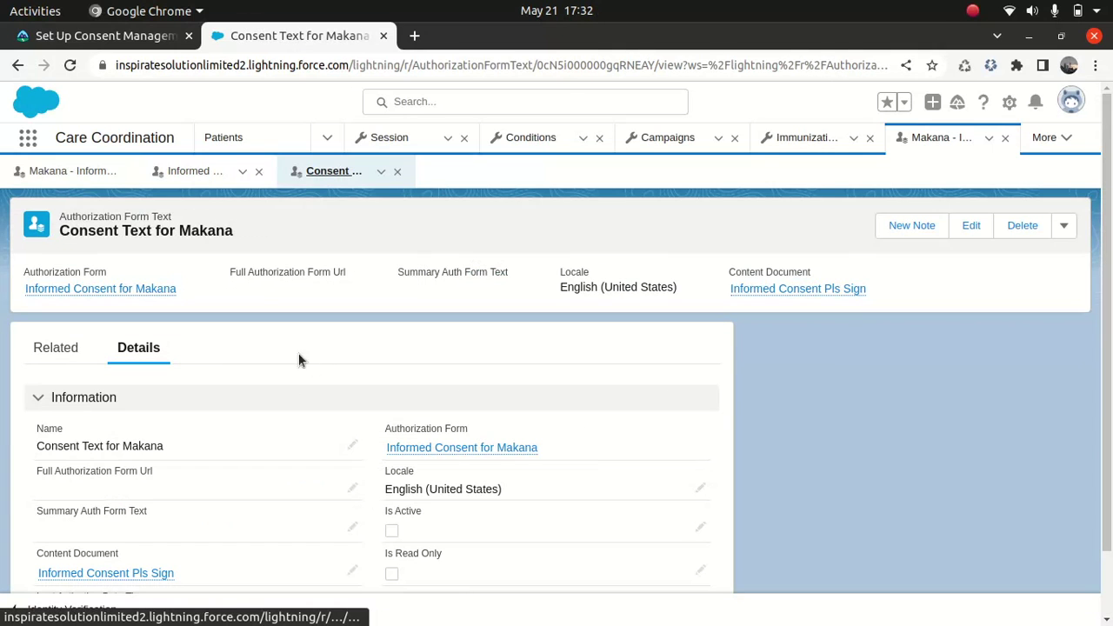
pyautogui.moveTo(83, 581)
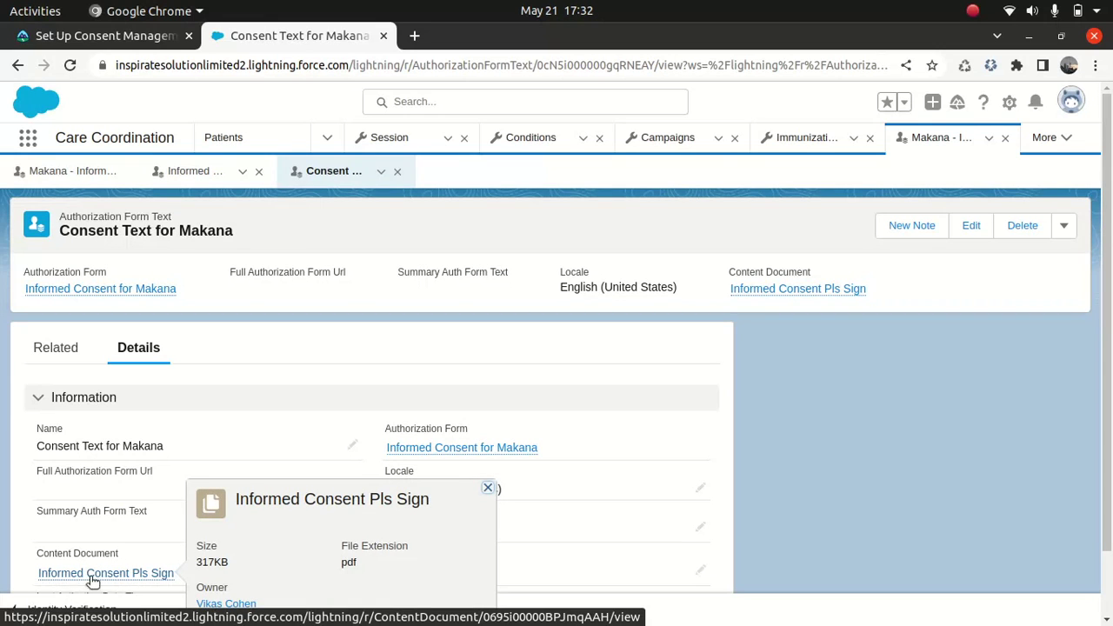
pyautogui.click(109, 579)
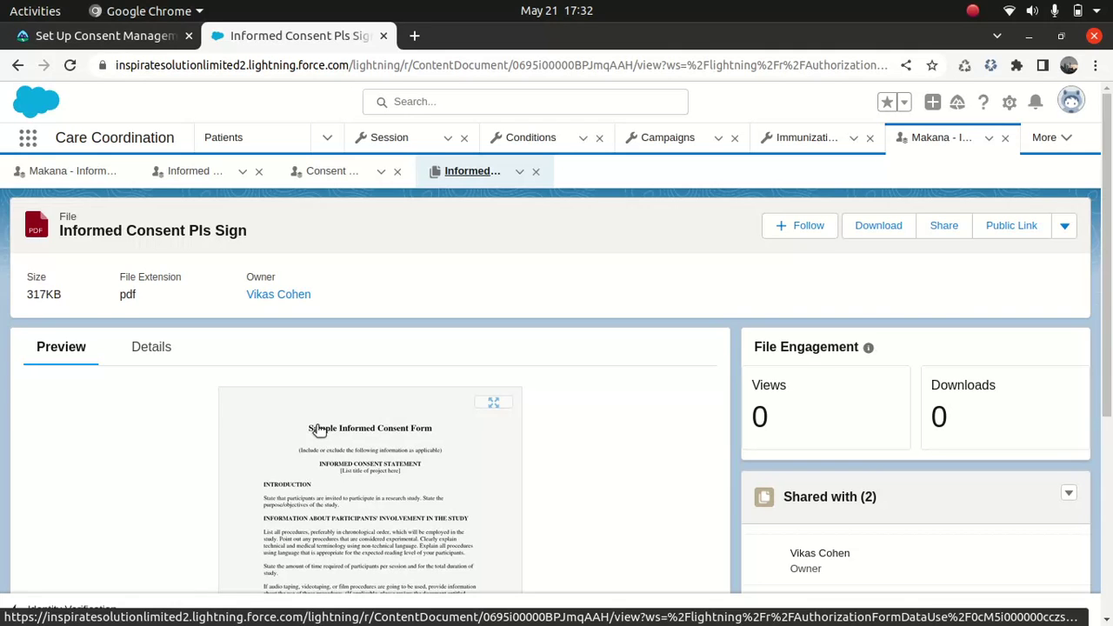
pyautogui.click(185, 172)
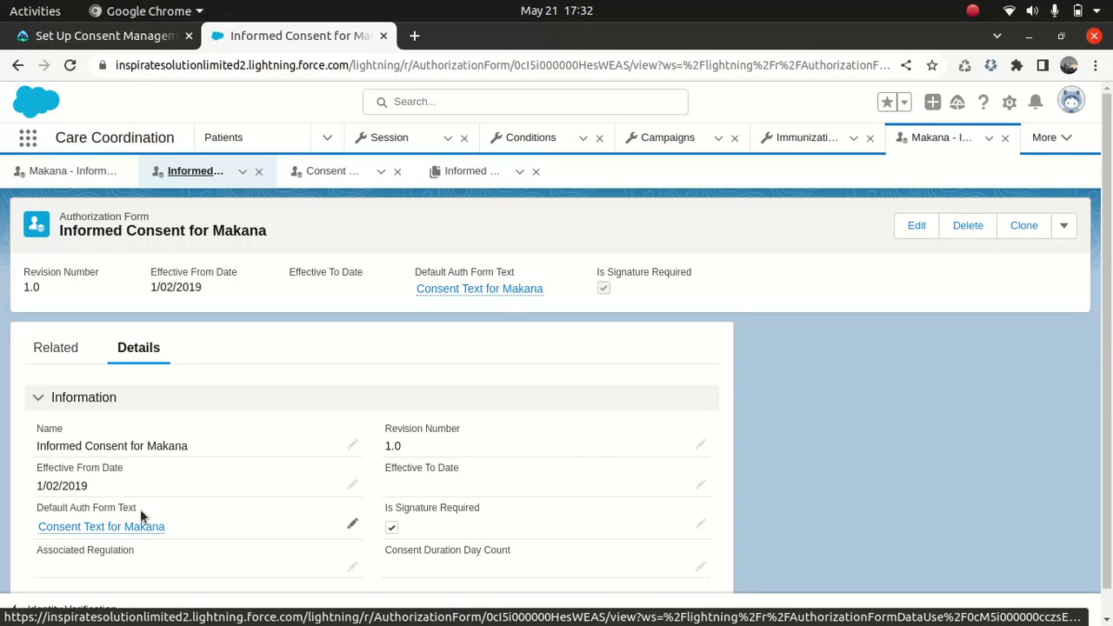
pyautogui.click(98, 528)
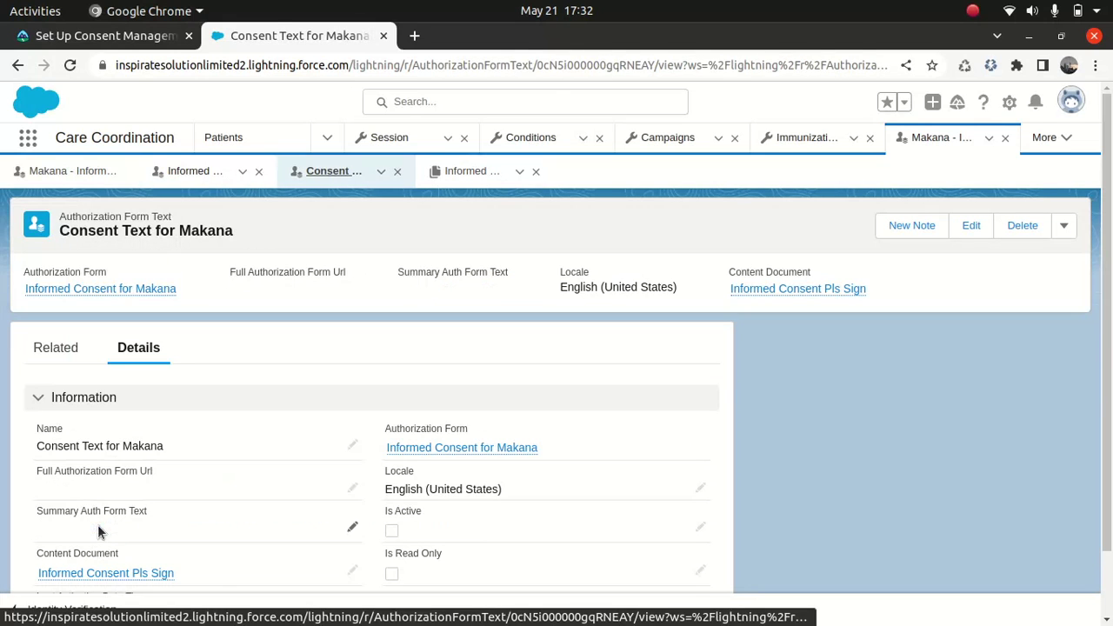
pyautogui.moveTo(92, 573)
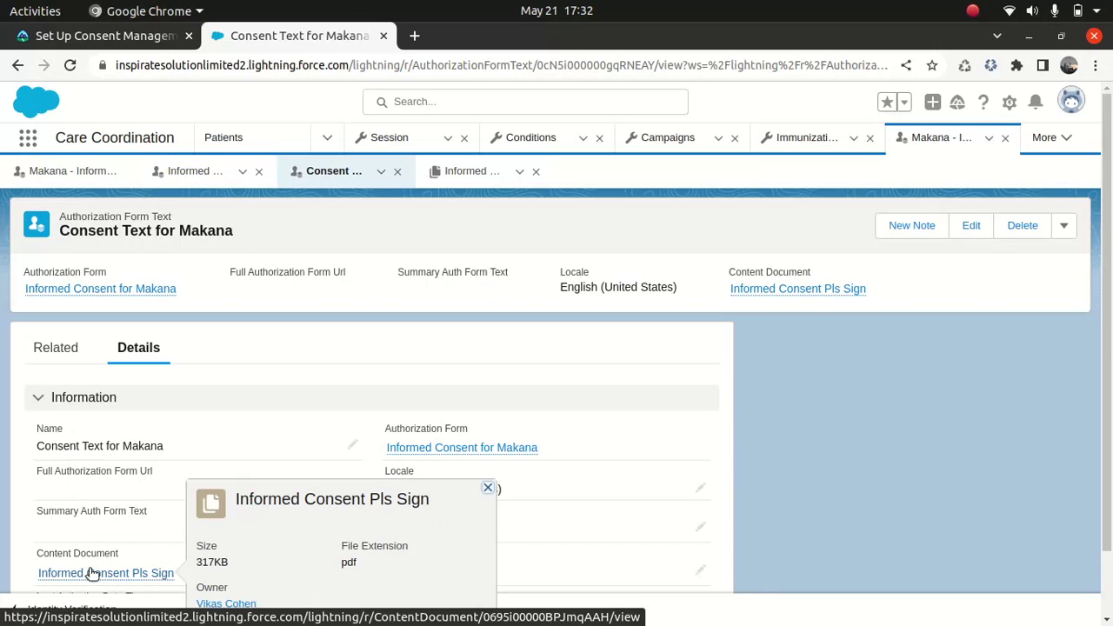